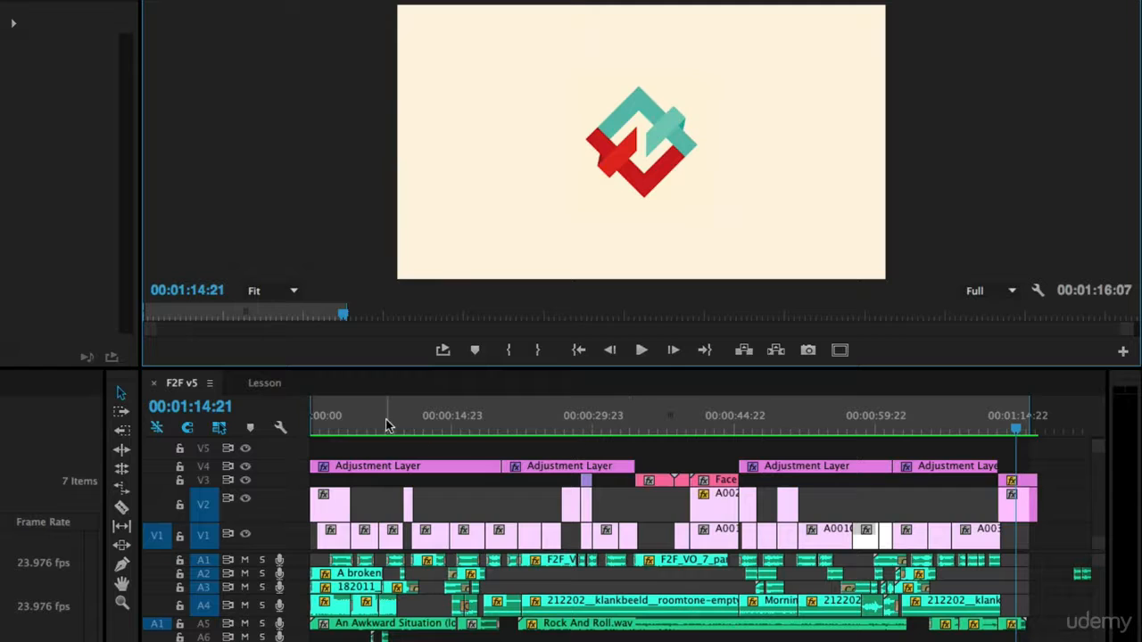
- Scrub F2F v5 to the phone-call shot around 38 seconds and play it twice
click(329, 422)
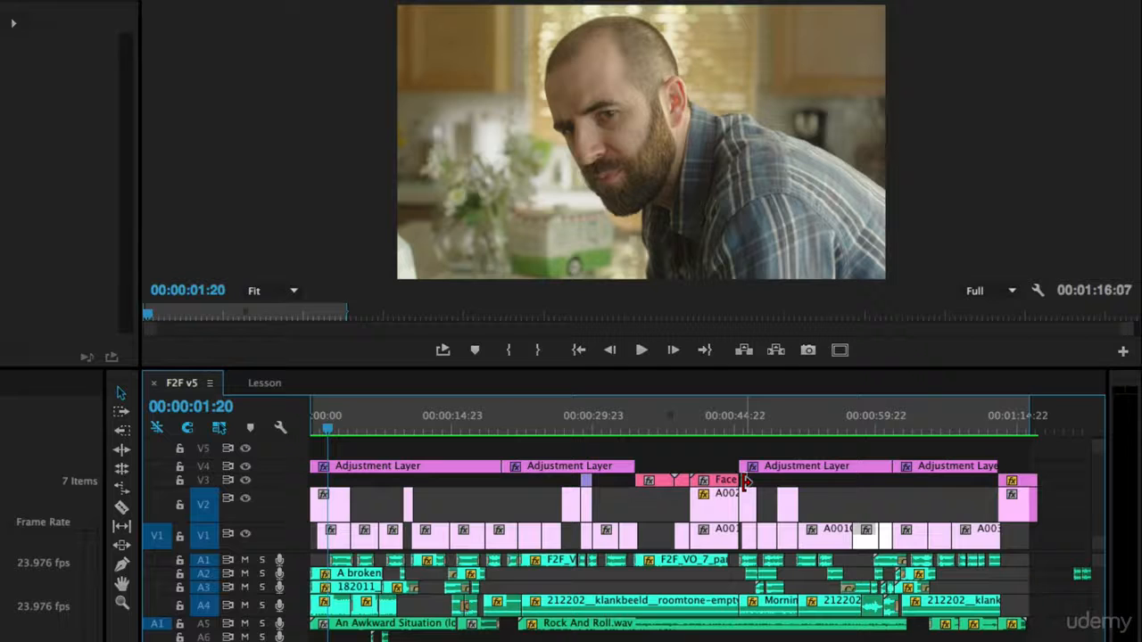
drag(654, 434, 670, 435)
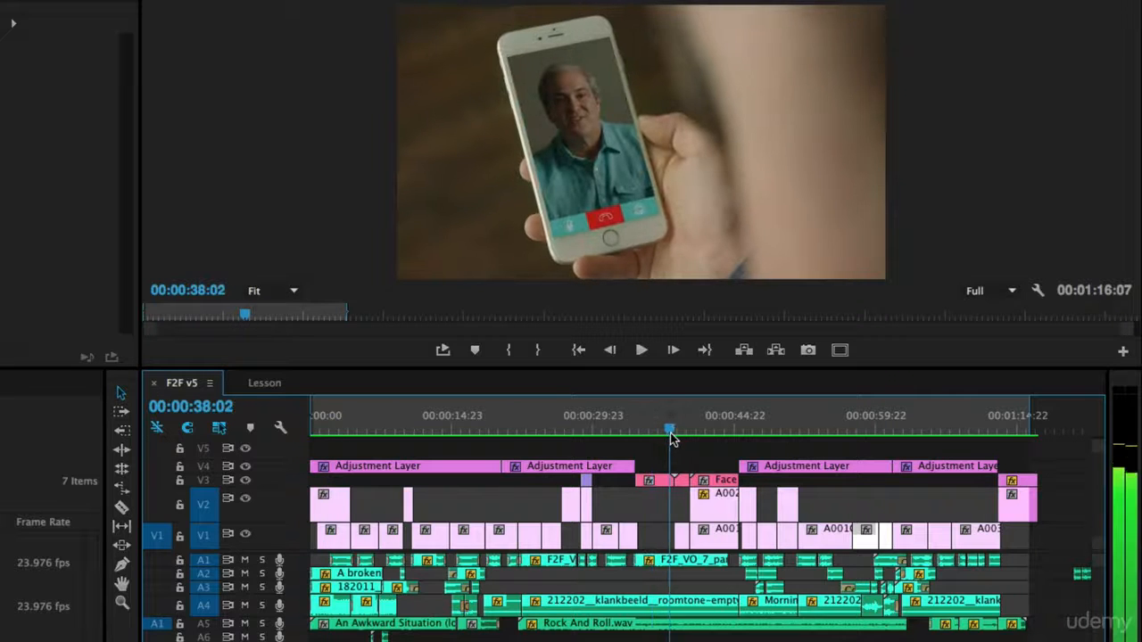
key(space)
key(XF86AudioMute)
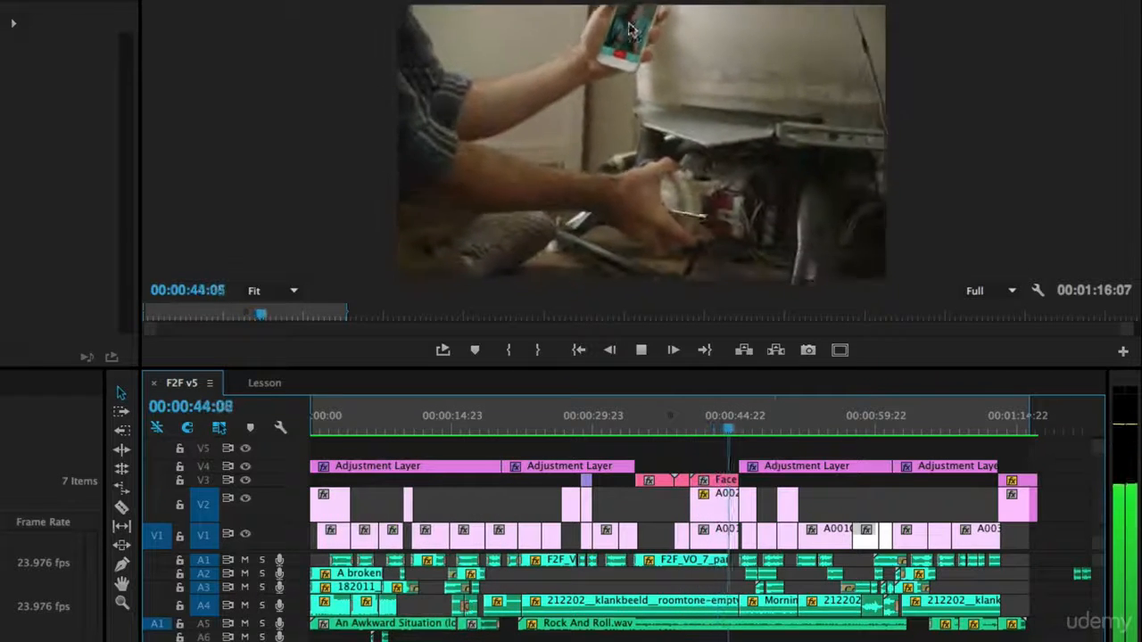
key(space)
drag(649, 438, 650, 438)
key(space)
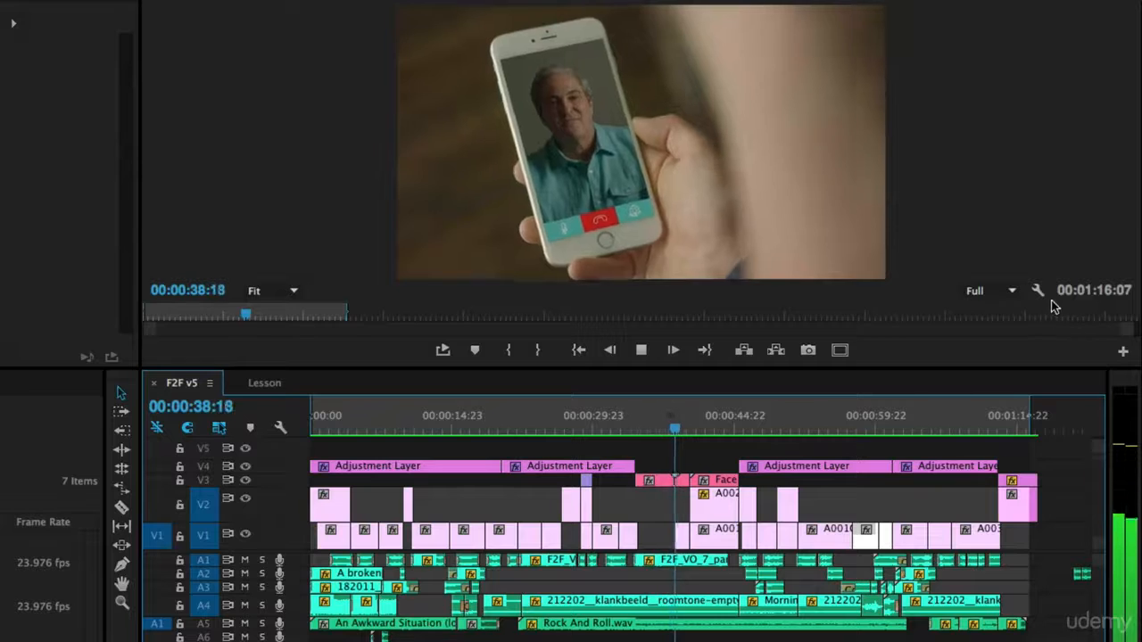
key(space)
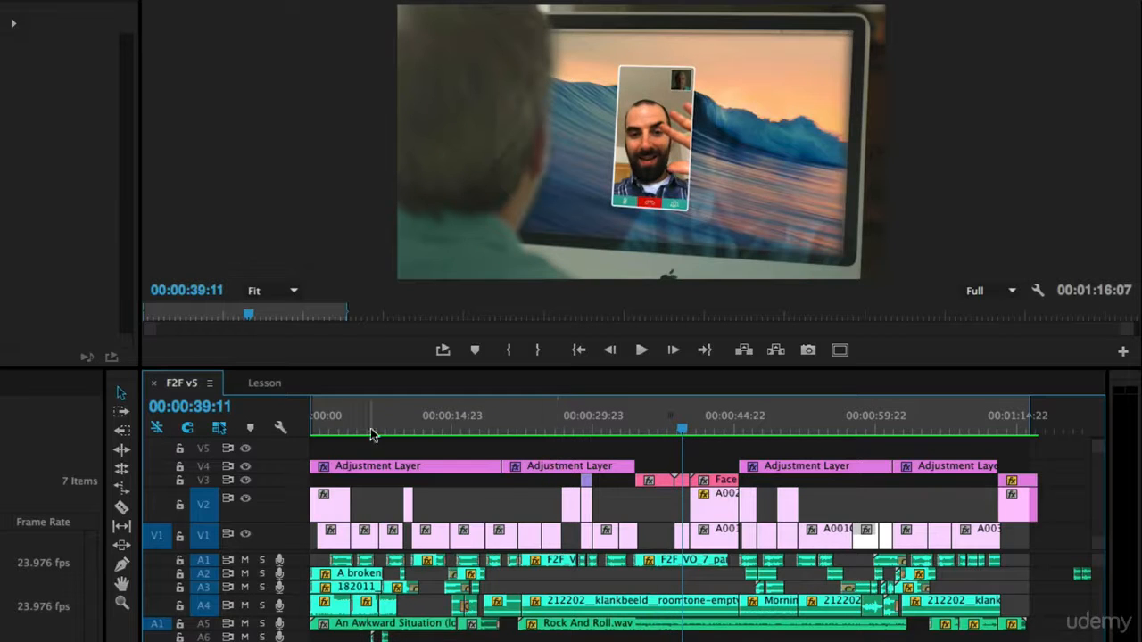
- Play F2F v5 from 00:00 and drag the divider down to enlarge the program preview
click(337, 426)
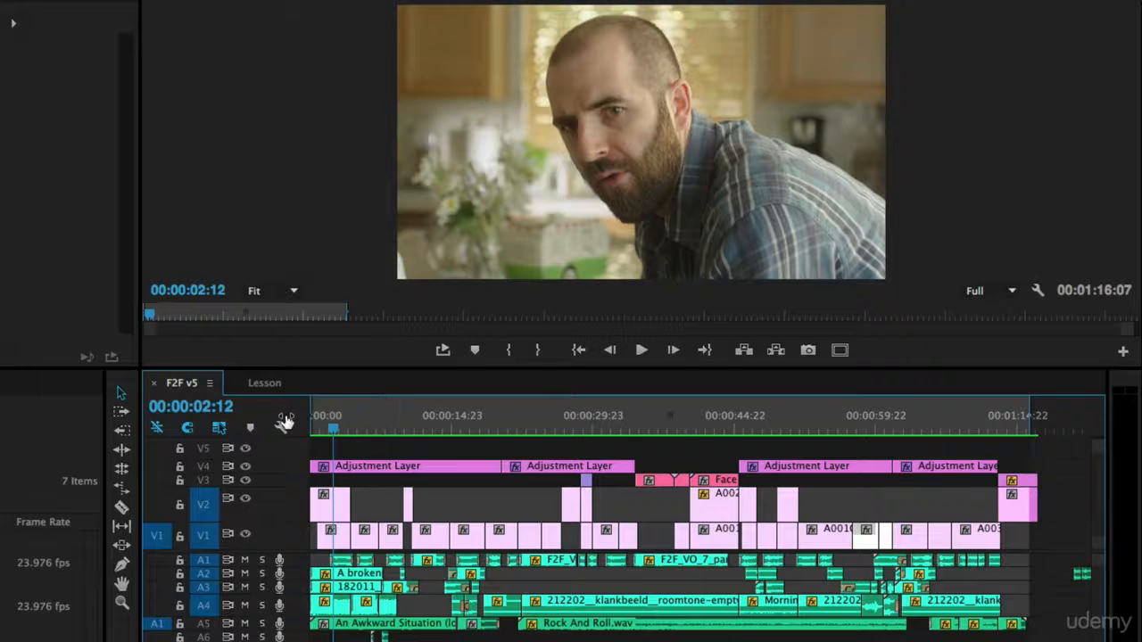
drag(337, 436, 312, 426)
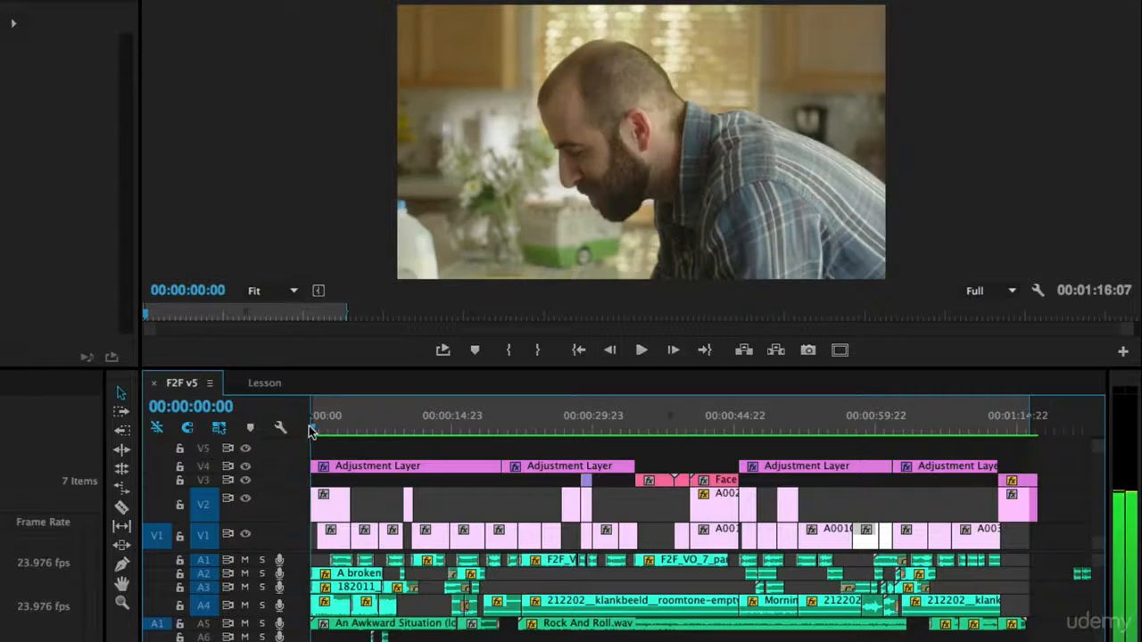
key(space)
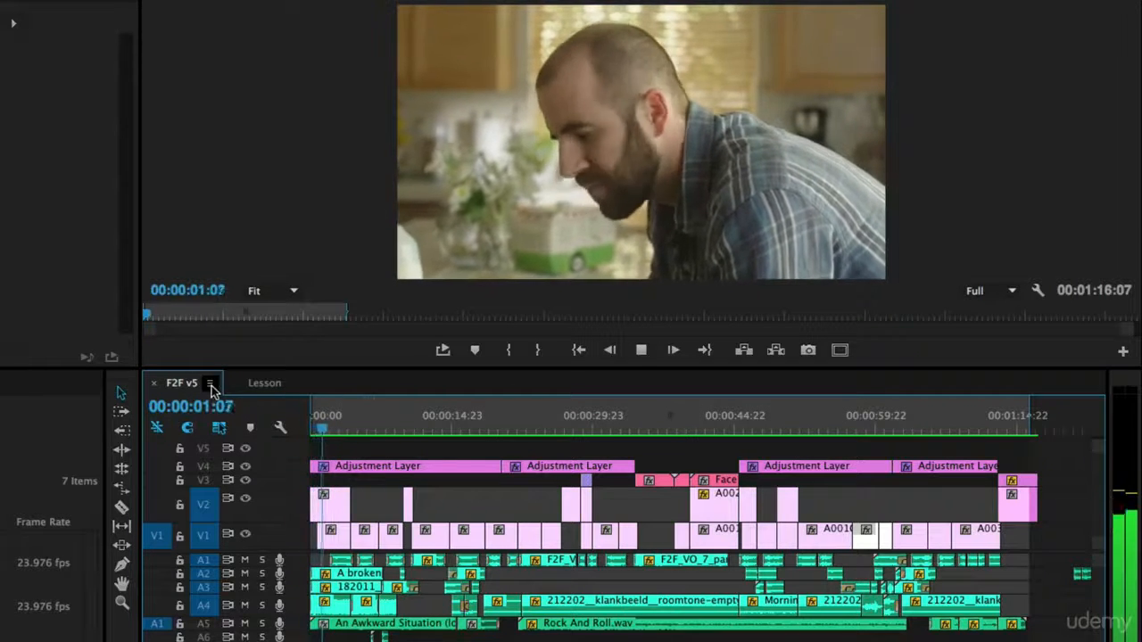
drag(187, 368, 177, 451)
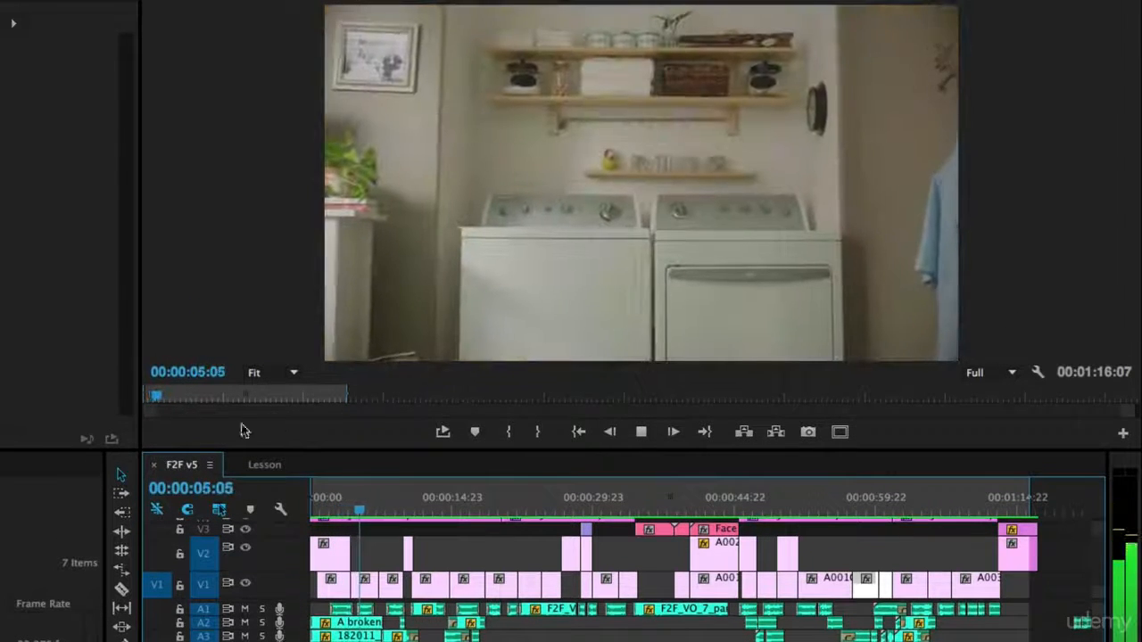
key(space)
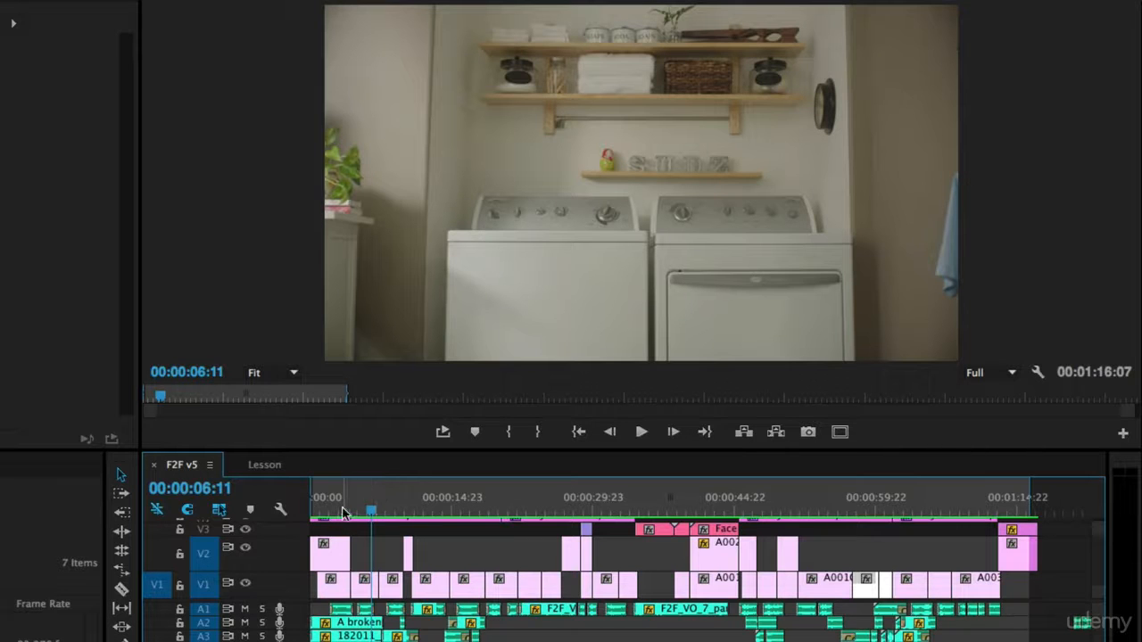
click(343, 508)
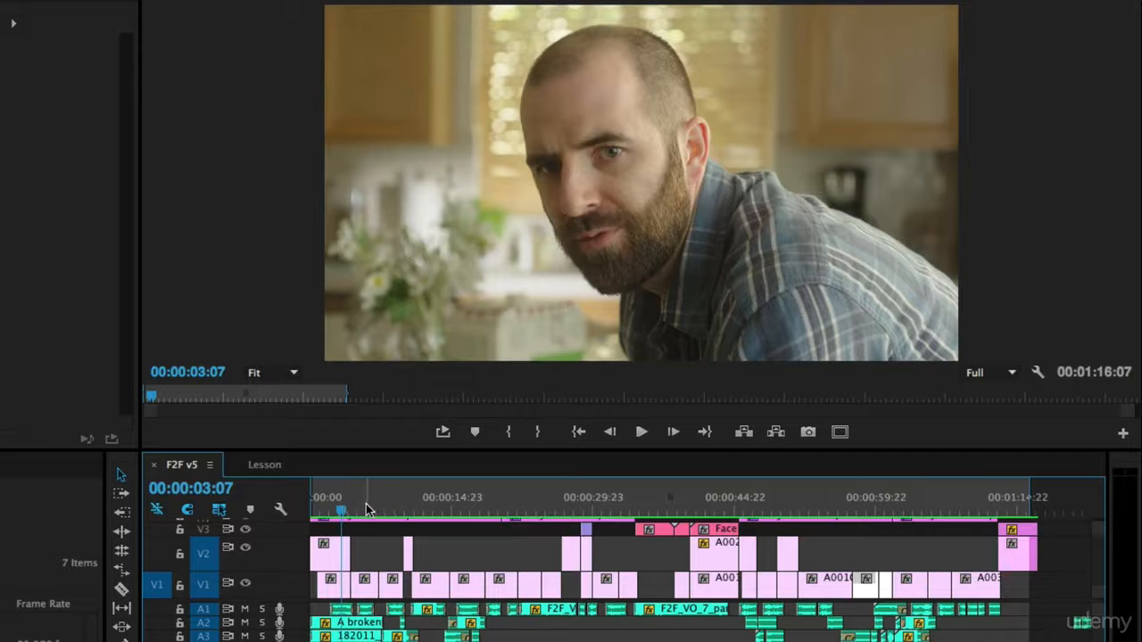
drag(366, 514, 397, 509)
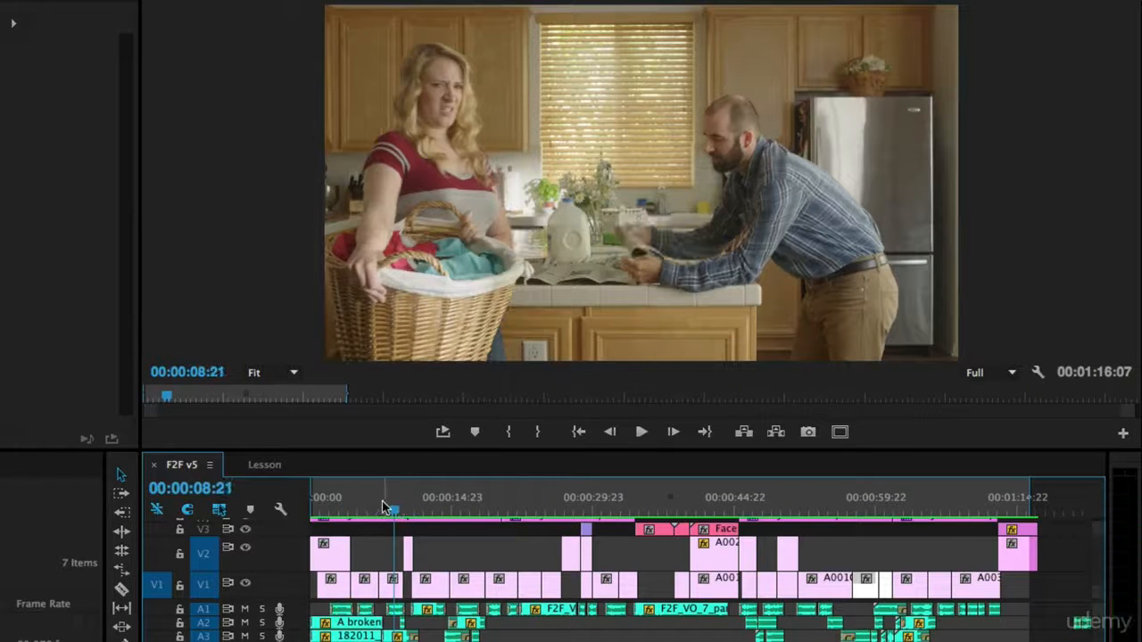
key(space)
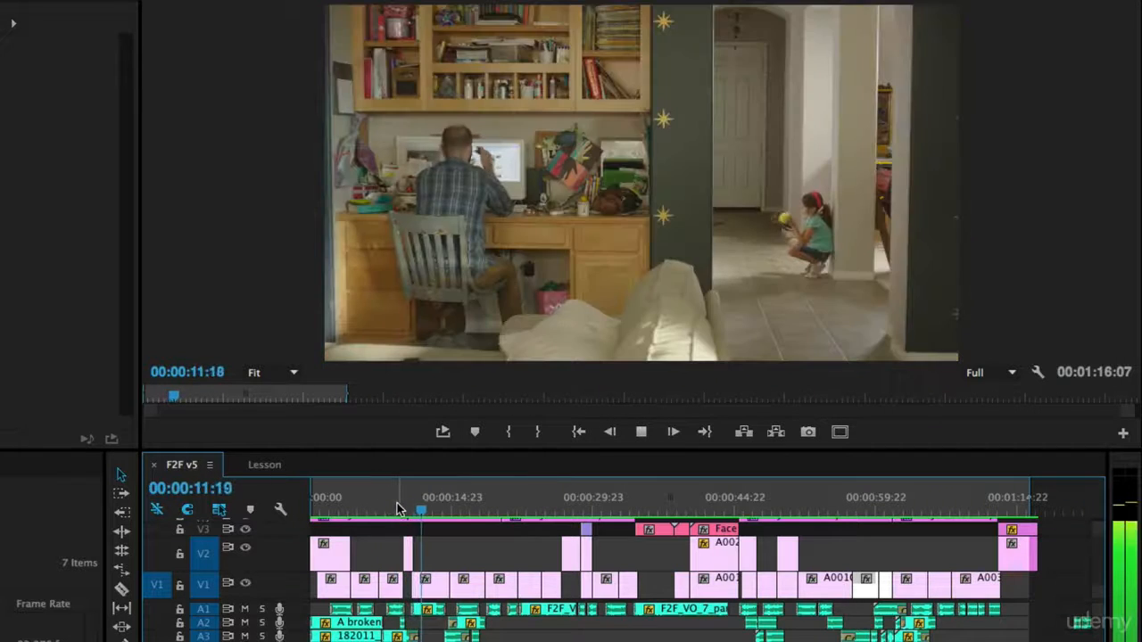
click(393, 508)
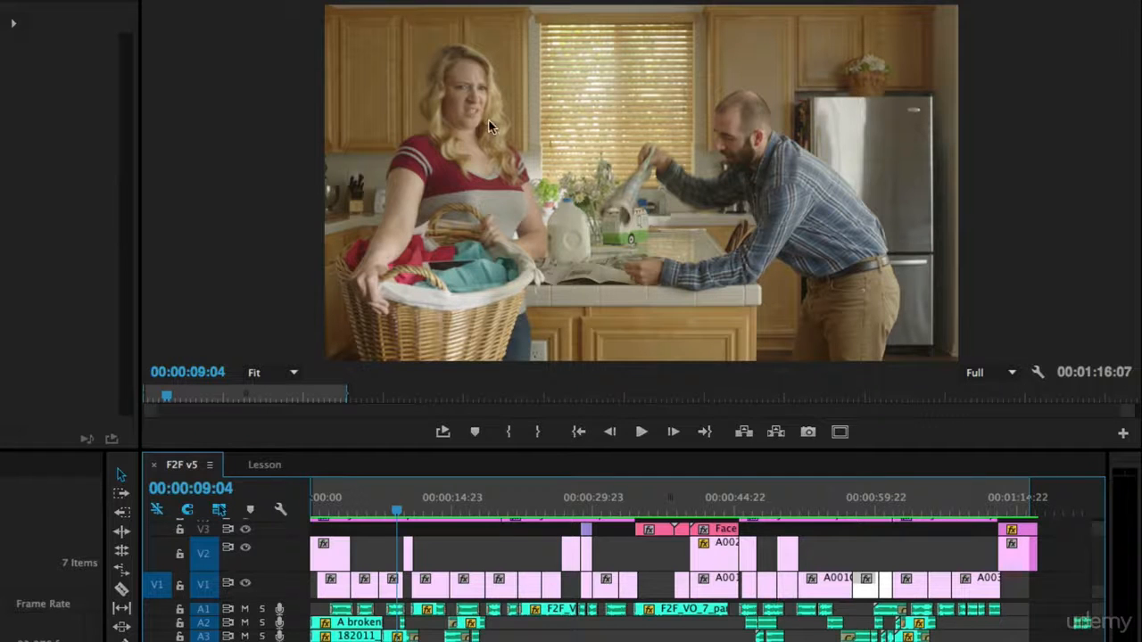
key(space)
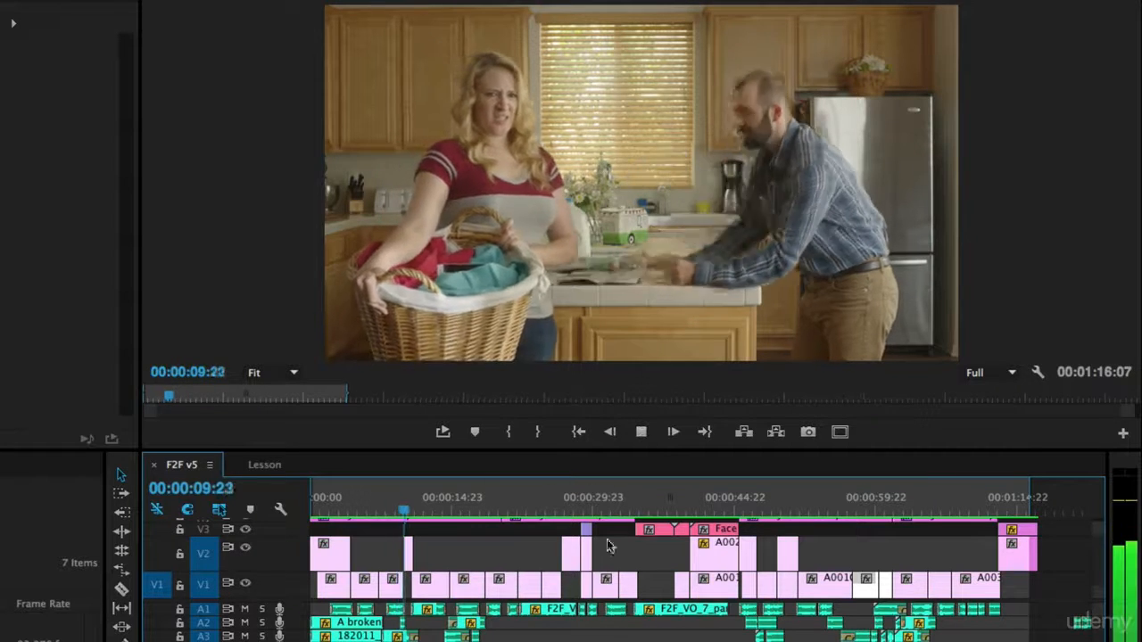
key(space)
drag(403, 511, 400, 510)
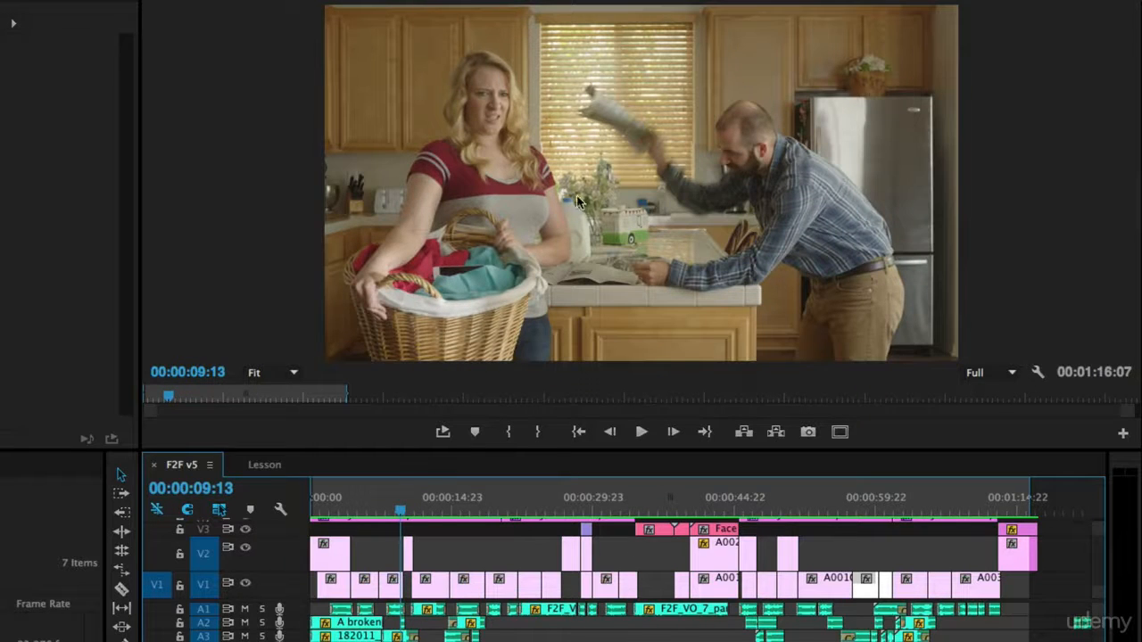
key(space)
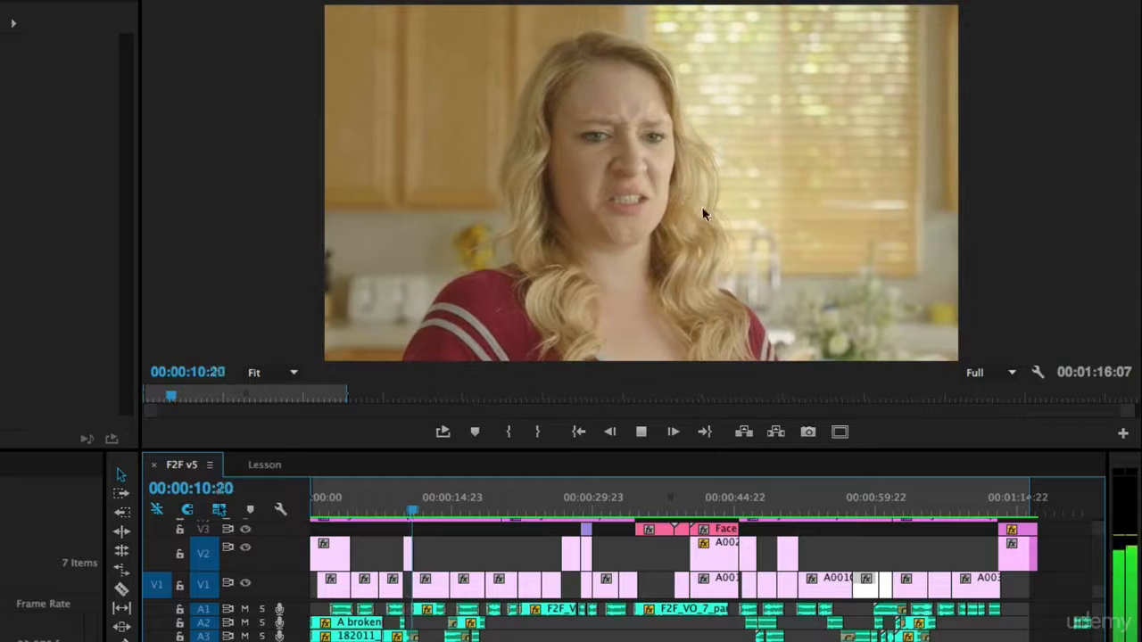
click(403, 509)
drag(404, 509, 398, 510)
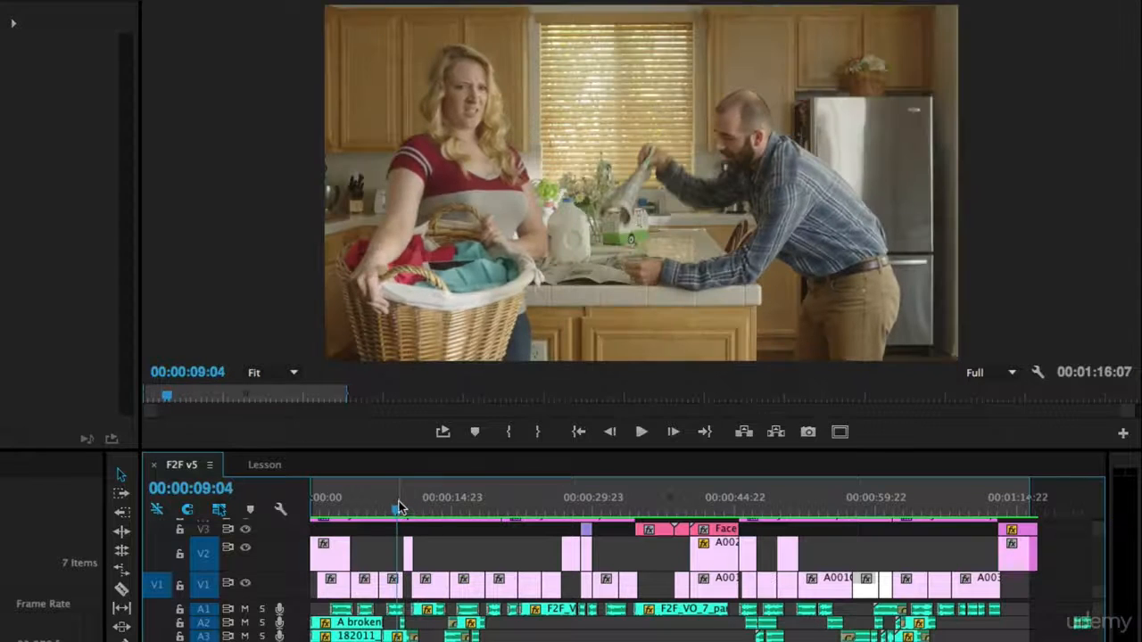
key(Right)
key(Right)
key(Right)
key(Right)
key(Right)
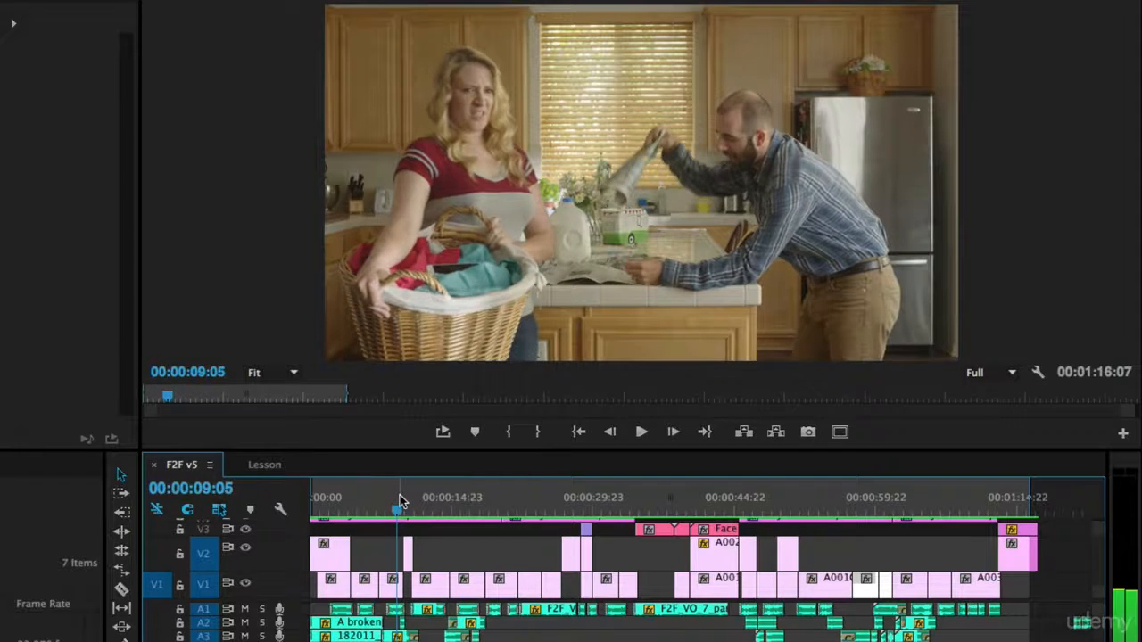
key(Right)
key(Right)
key(Right)
key(Right)
key(Right)
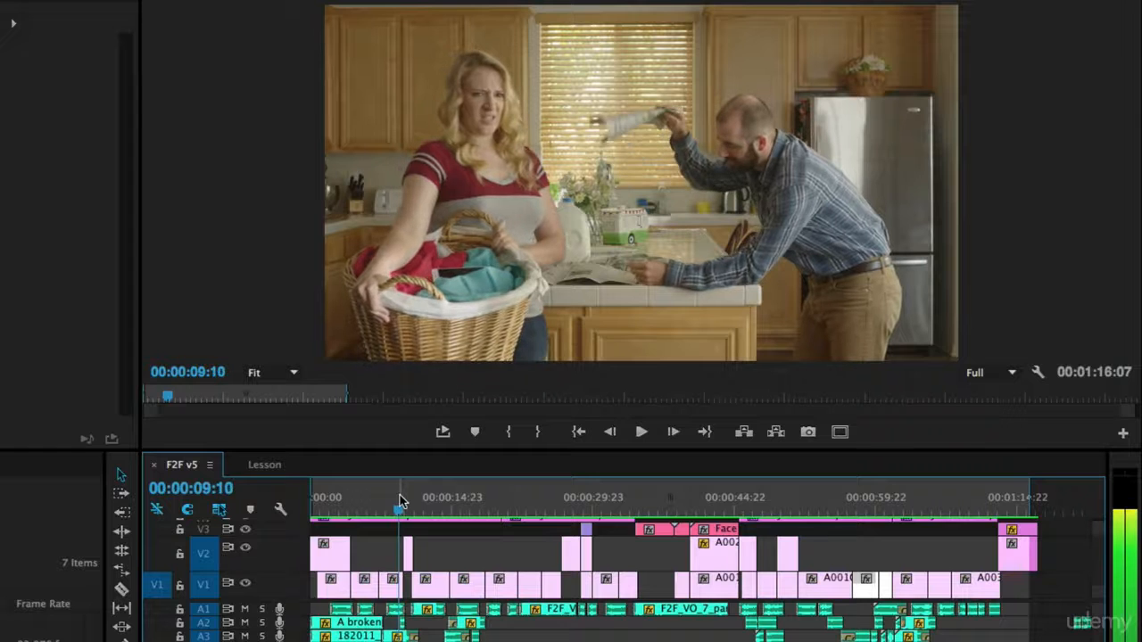
key(Right)
key(Right)
key(Right)
key(Right)
key(Right)
key(Right)
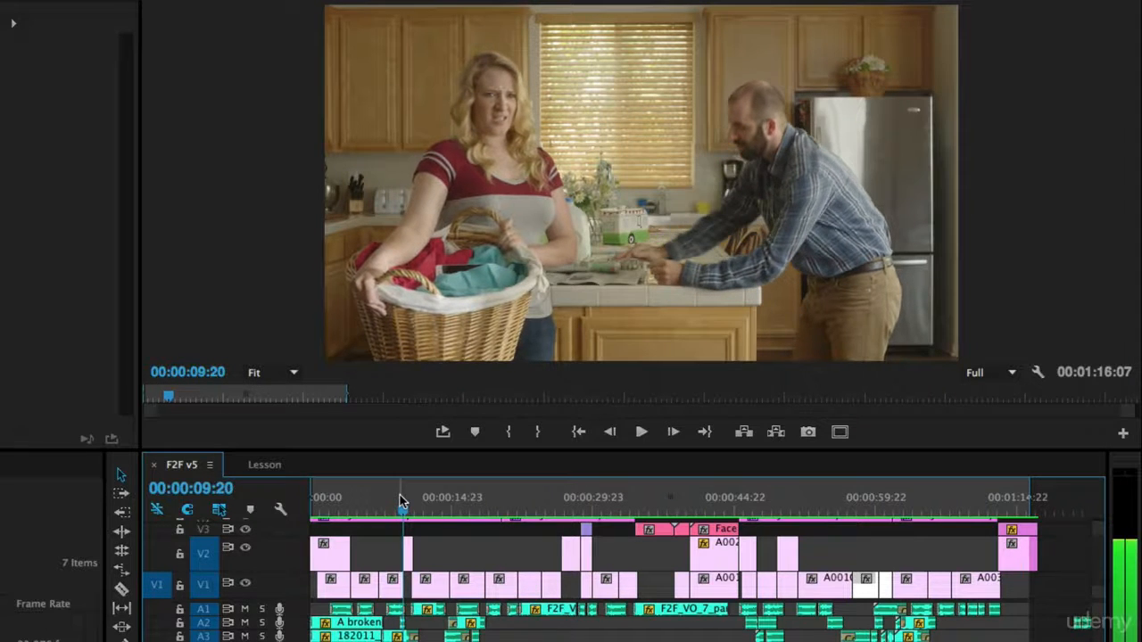
key(Right)
key(Right)
key(Right)
key(Right)
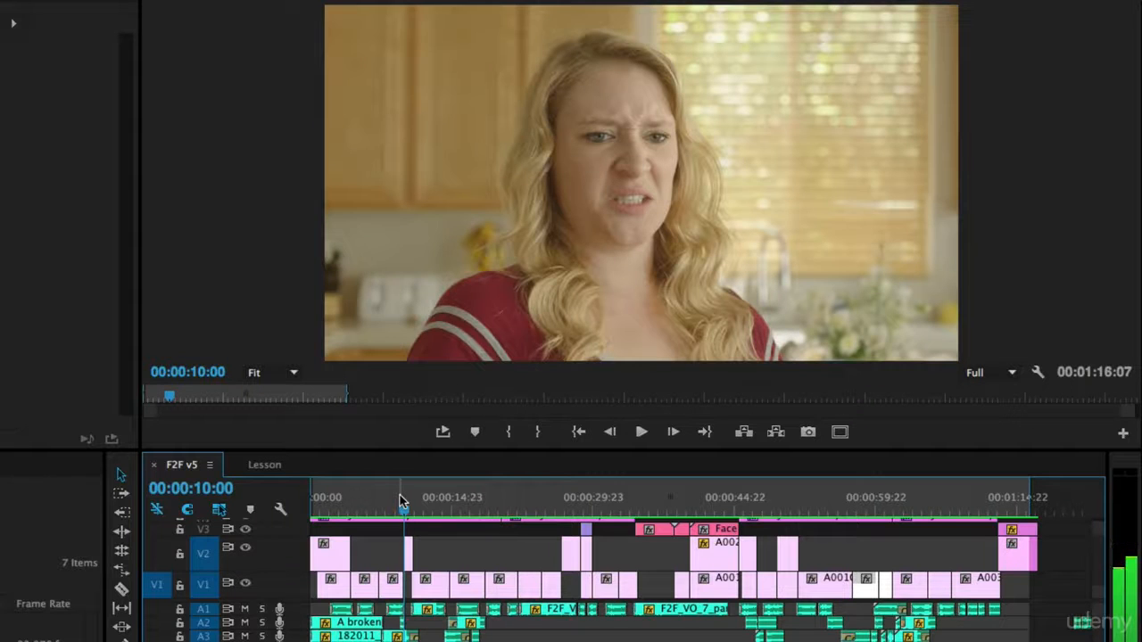
key(Right)
key(Right)
key(Right)
key(Right)
key(Right)
key(Right)
key(Right)
key(Right)
key(Right)
key(Right)
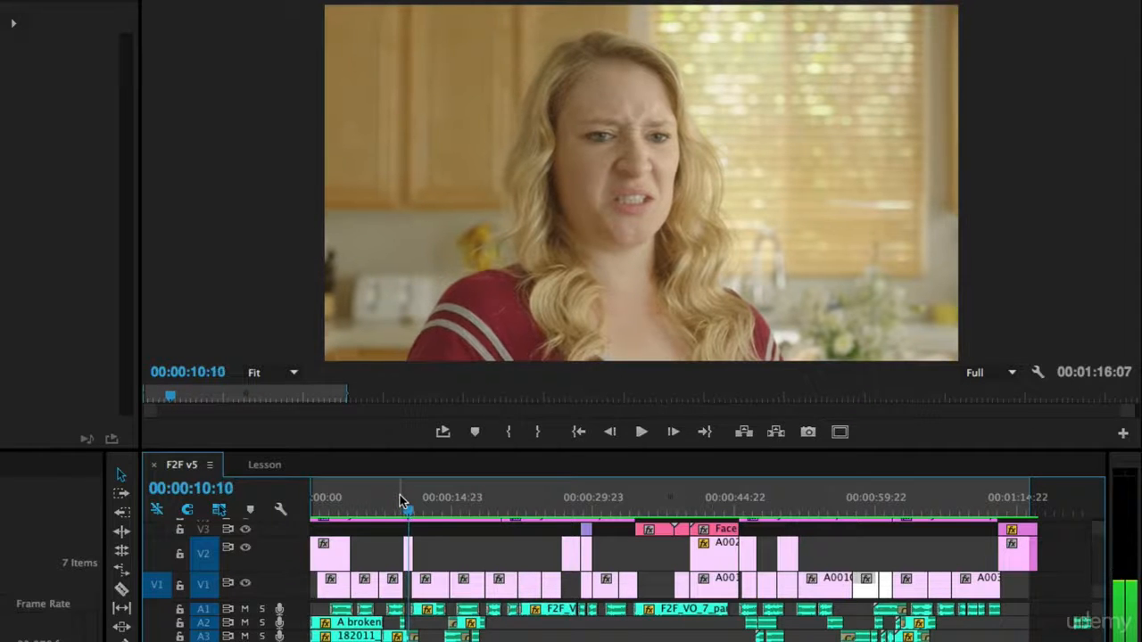
key(Right)
key(Right)
key(Left)
key(Left)
key(Left)
key(Left)
key(Left)
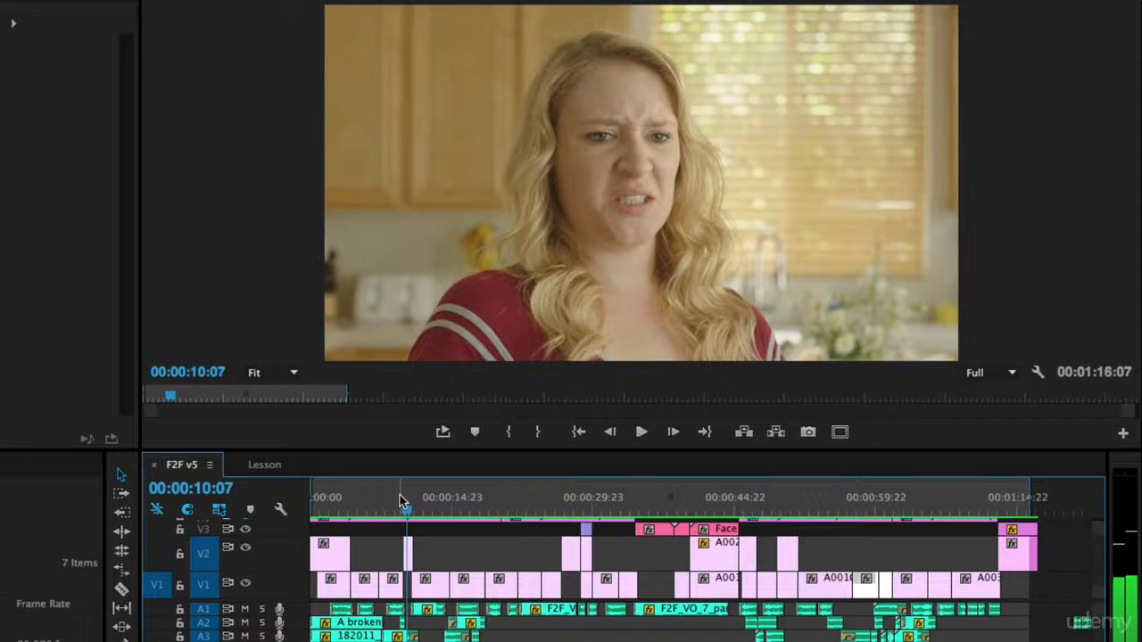
key(Right)
key(Right)
key(Right)
key(Right)
key(Right)
key(Left)
key(Left)
key(Left)
key(Left)
key(Left)
key(Left)
key(Left)
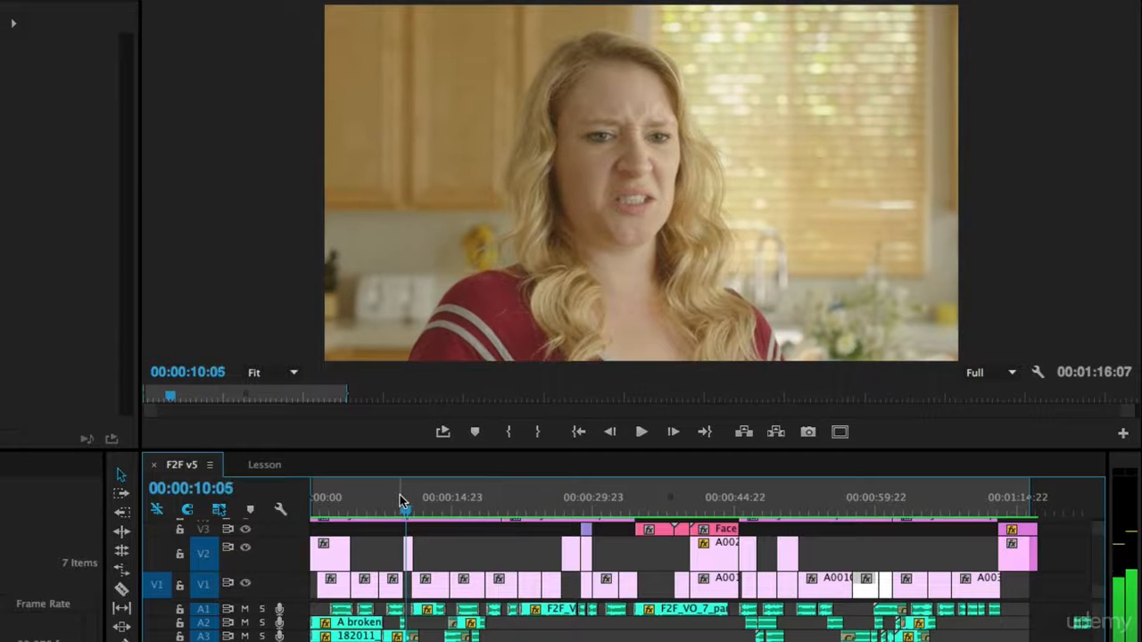
key(Left)
key(Left)
key(Left)
key(Left)
key(Left)
key(Left)
key(Left)
key(Left)
key(Left)
key(Left)
key(Left)
key(Left)
key(Left)
key(Left)
key(Left)
key(Left)
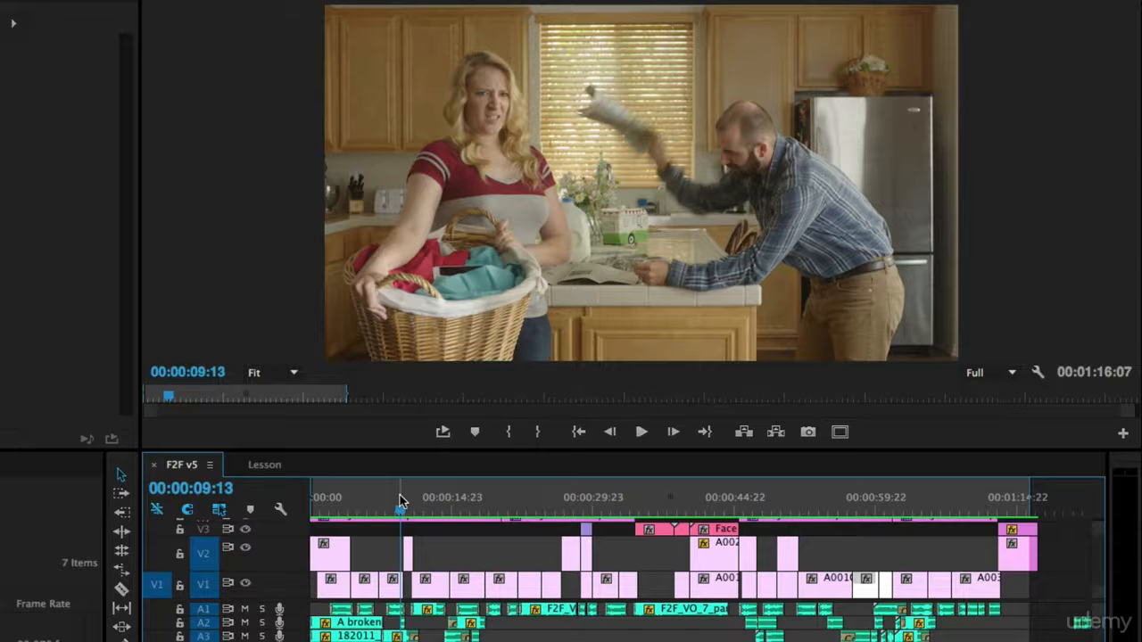
key(space)
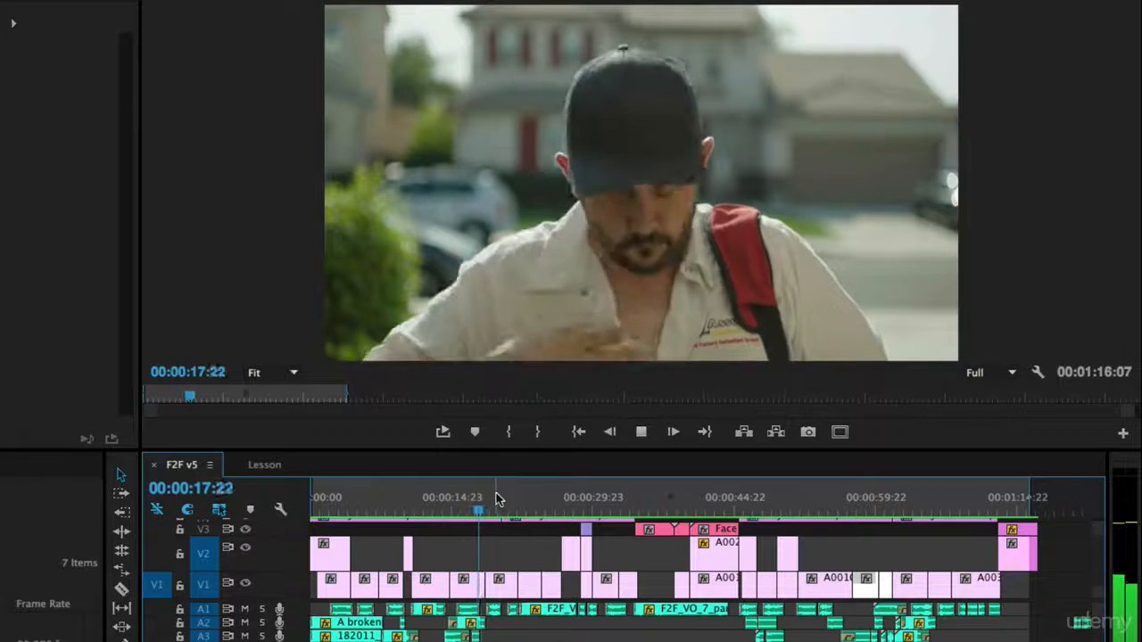
- Review F2F v5 from the laundry-room shot near 54 seconds, resuming from 59:09
key(space)
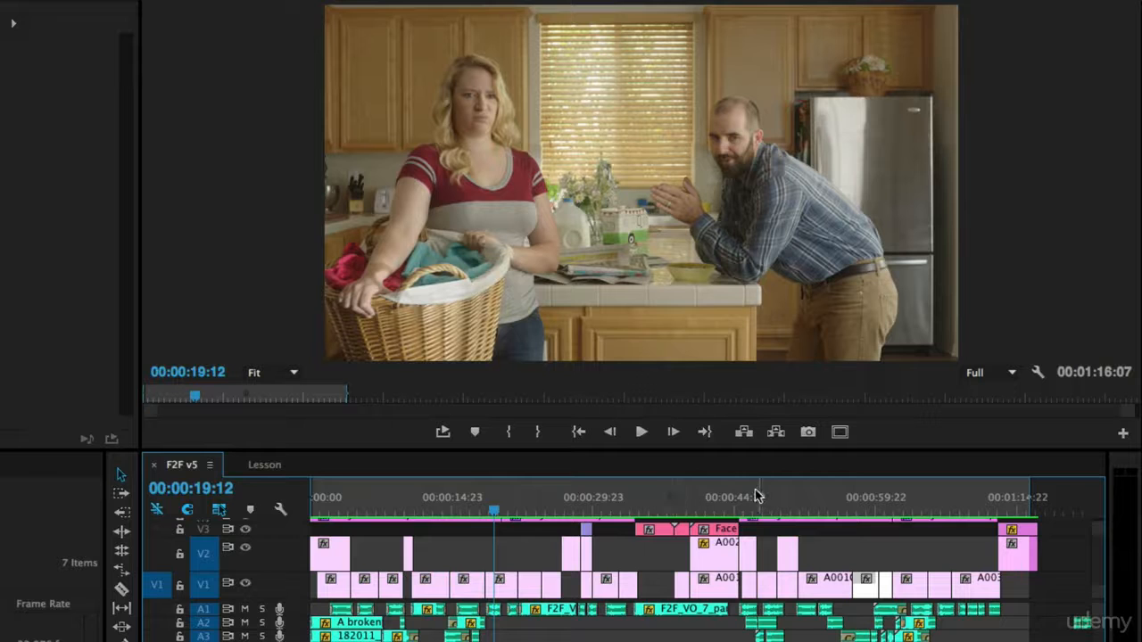
drag(881, 507, 816, 517)
key(space)
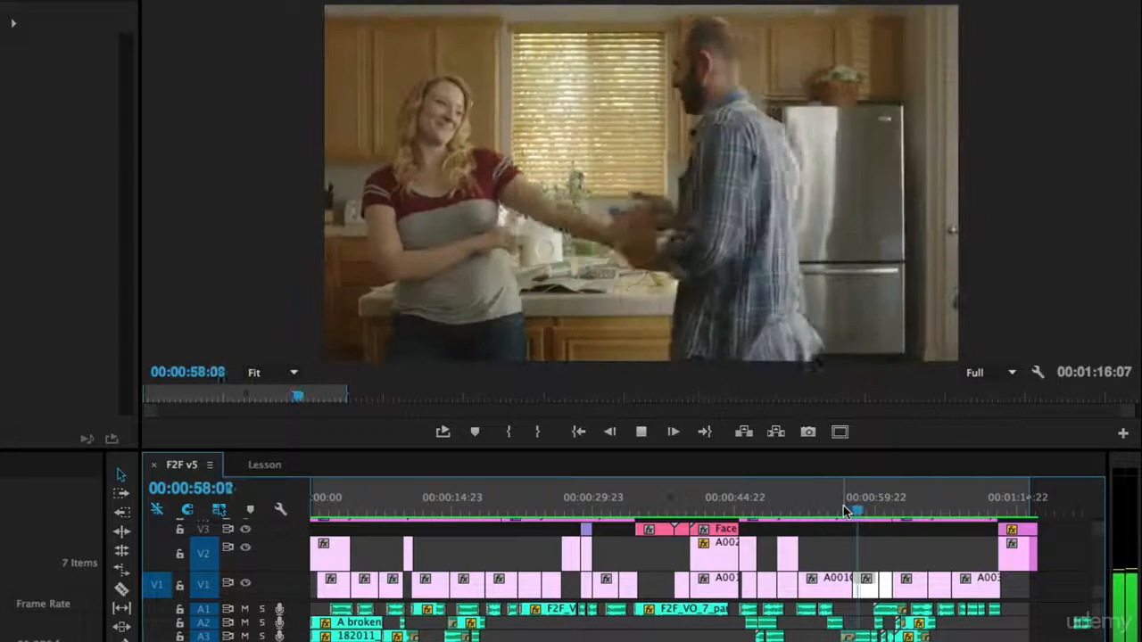
key(space)
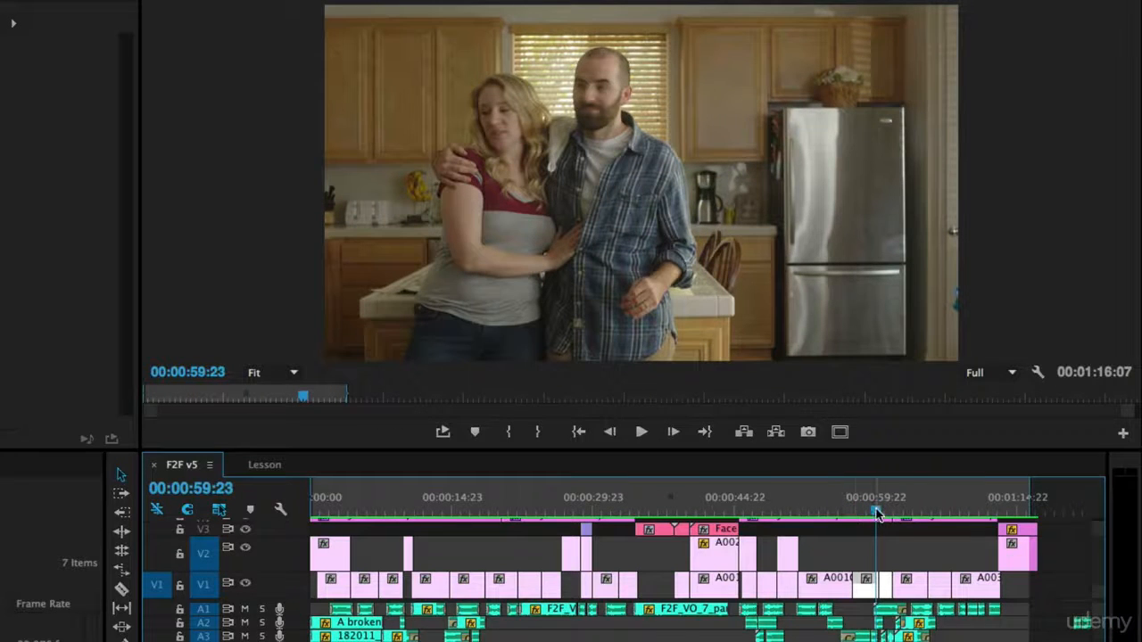
drag(875, 511, 872, 515)
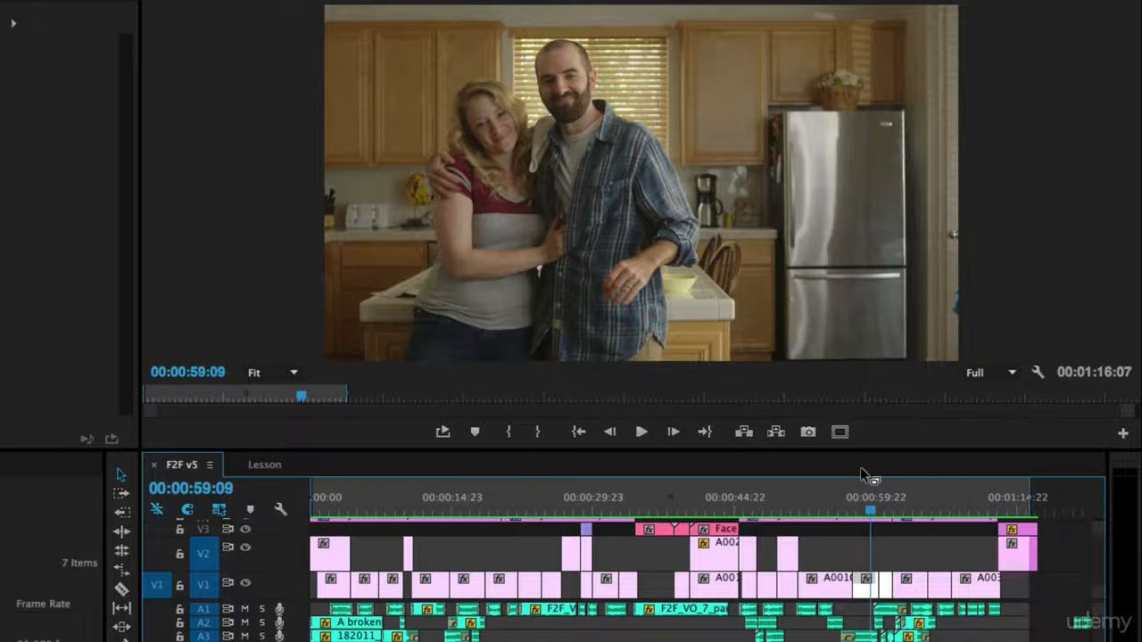
key(space)
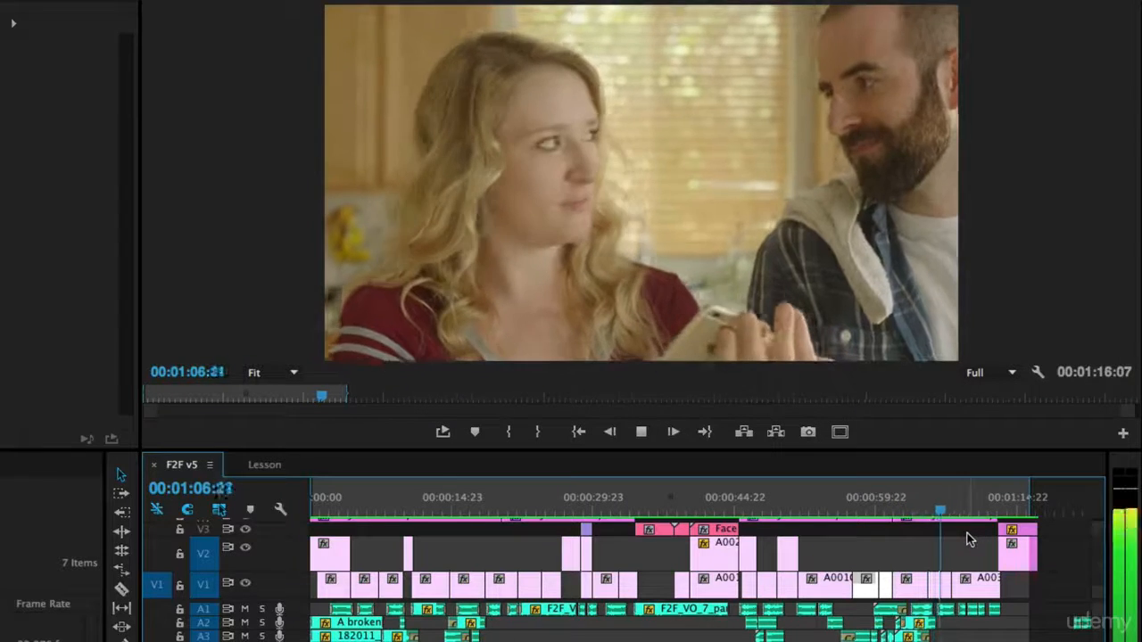
- Replay the section from 1:04 several times to inspect the shot change near 1:05–1:06
drag(946, 509, 922, 510)
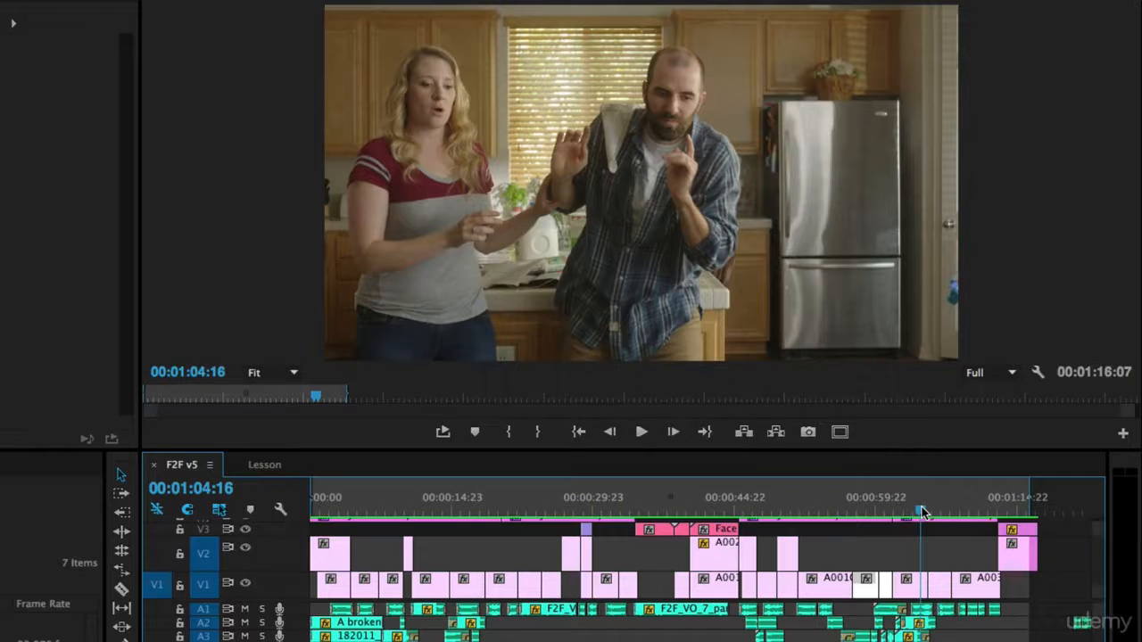
key(space)
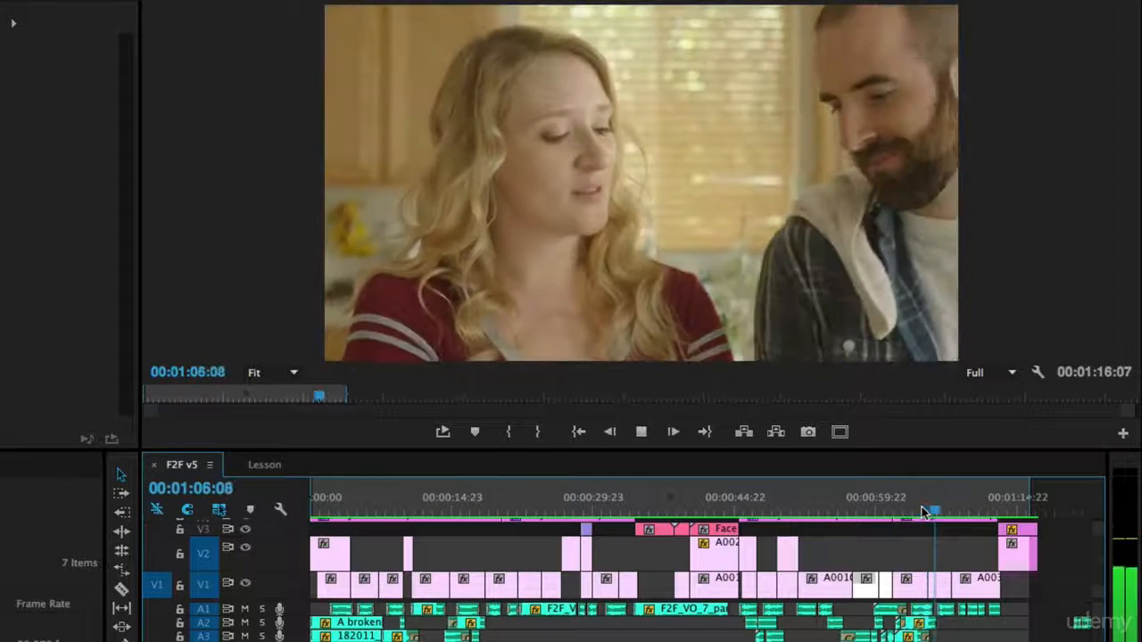
key(space)
drag(932, 515, 923, 517)
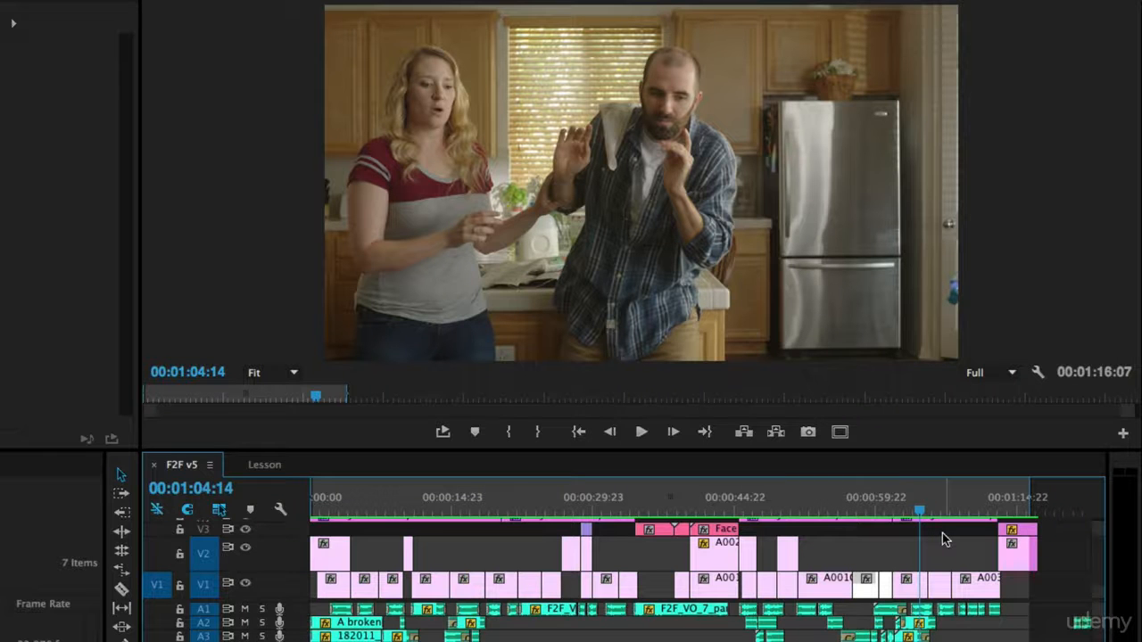
key(space)
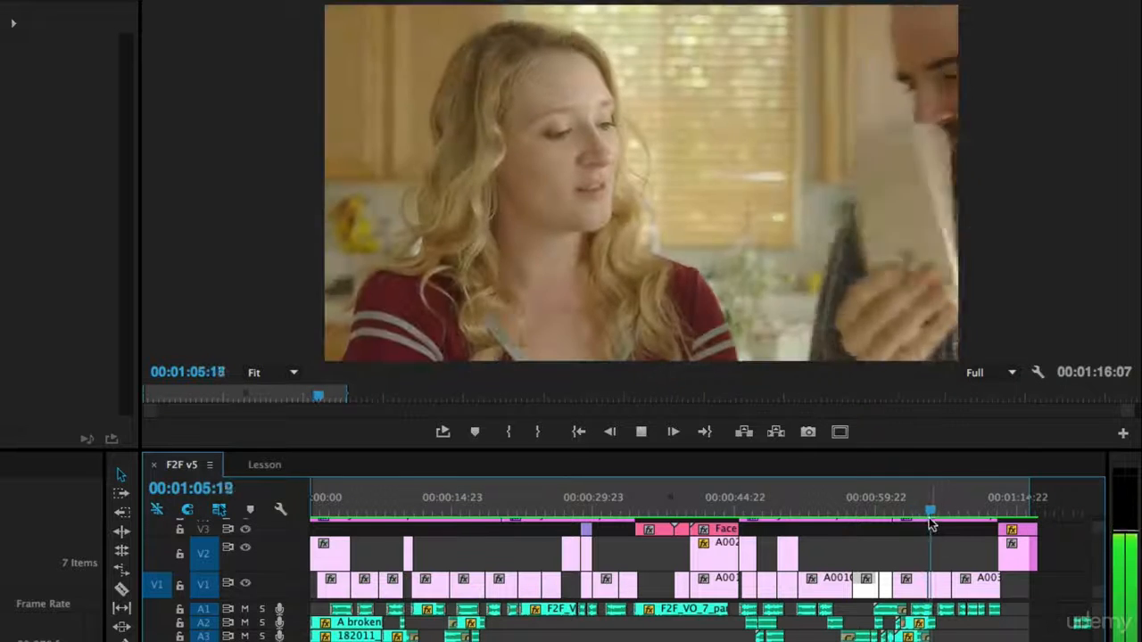
drag(921, 511, 921, 518)
key(space)
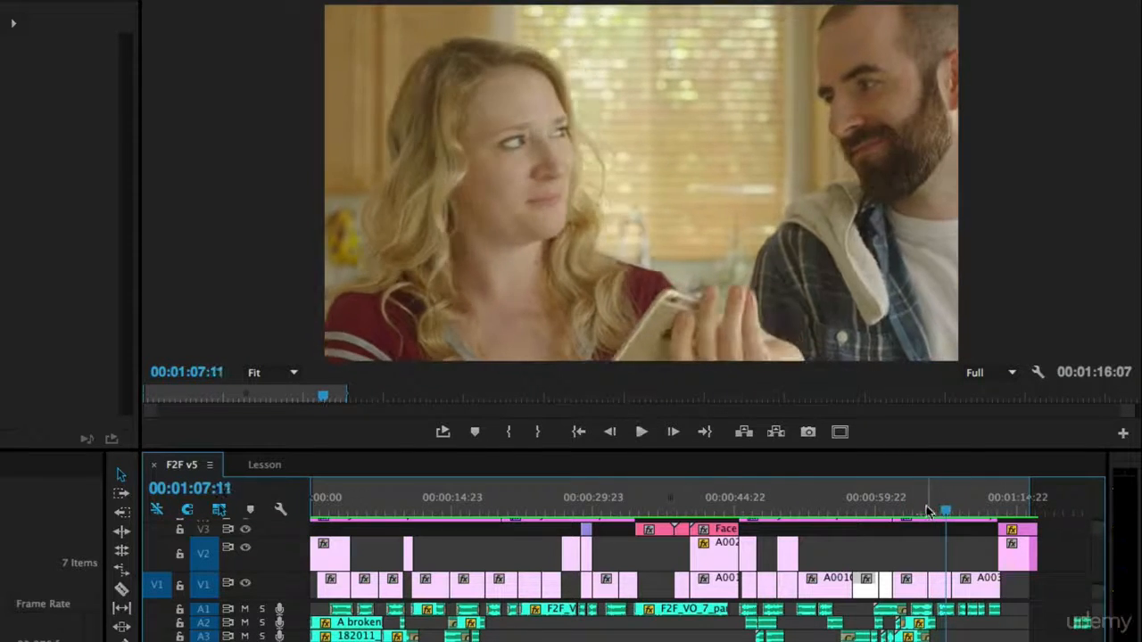
click(921, 511)
drag(921, 512, 935, 511)
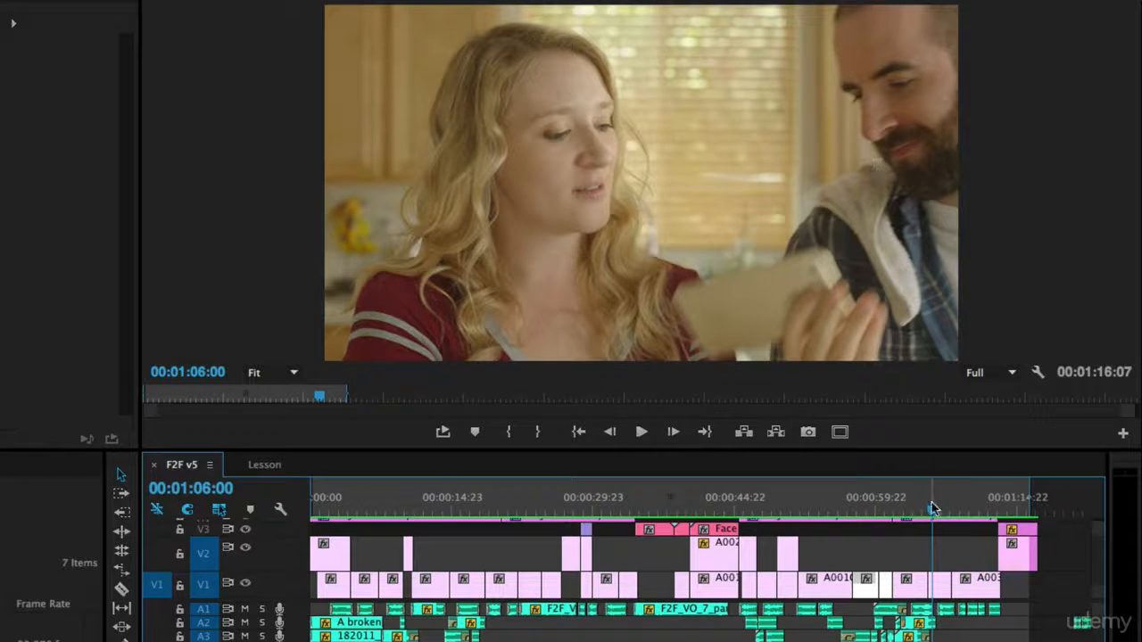
drag(932, 508, 926, 511)
key(space)
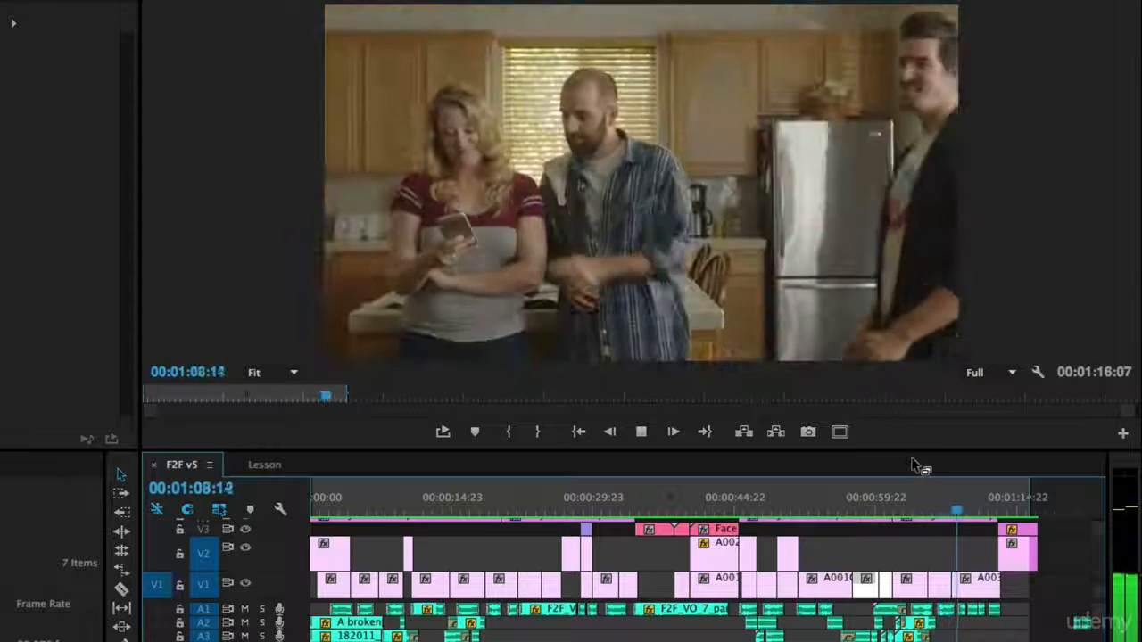
key(space)
- Step frame by frame from around 1:07 onto the next shot
drag(950, 511, 949, 513)
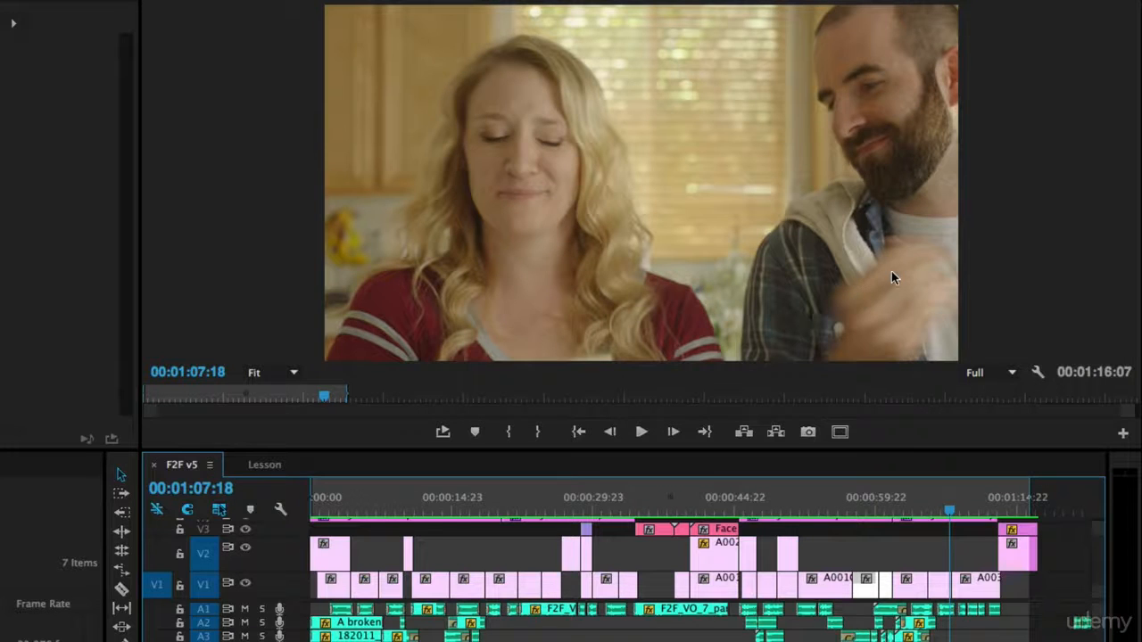
key(Right)
key(Right)
key(Right)
key(Right)
key(Right)
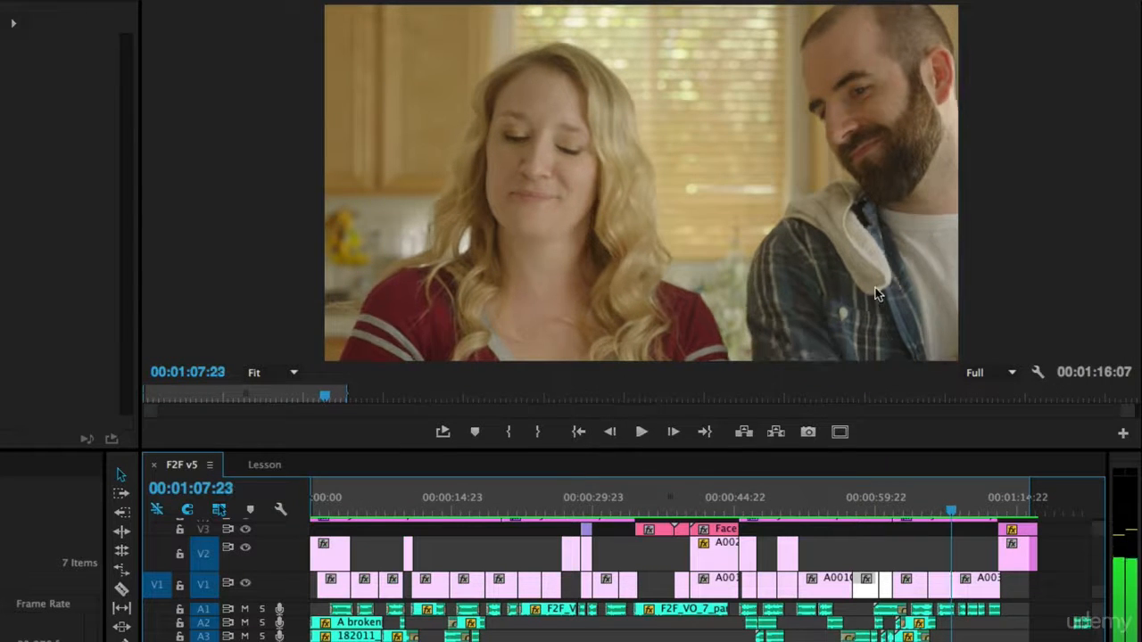
key(Right)
key(Right)
key(Right)
key(Right)
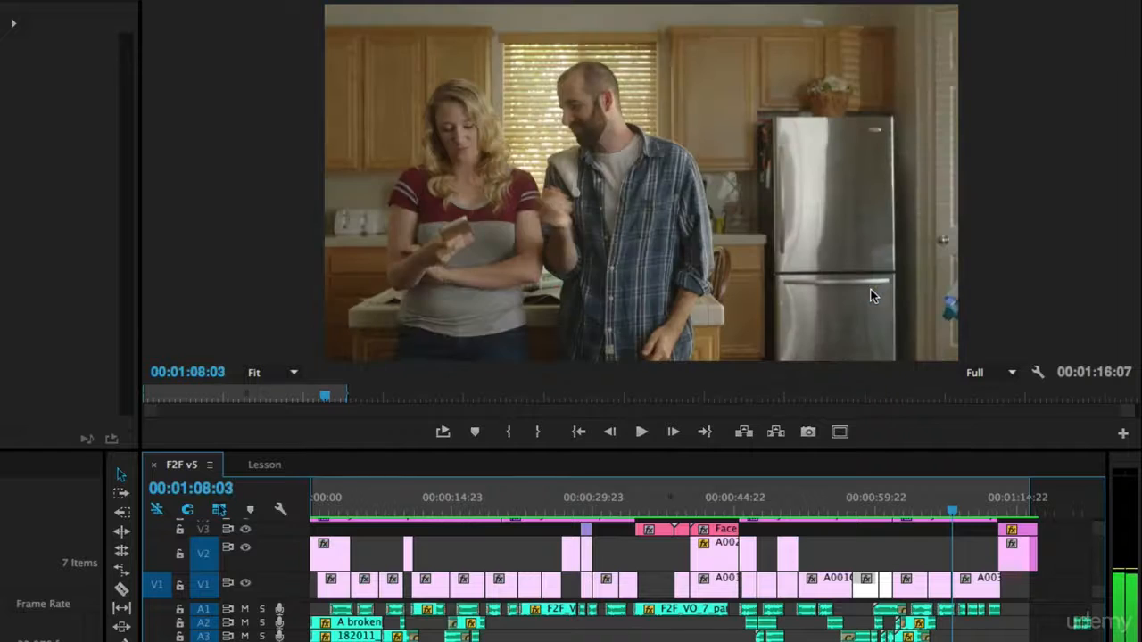
key(Right)
key(Right)
key(Right)
key(Right)
key(Right)
key(Right)
key(Right)
key(Right)
key(Right)
key(Right)
key(Right)
key(Right)
key(Right)
key(Right)
key(Right)
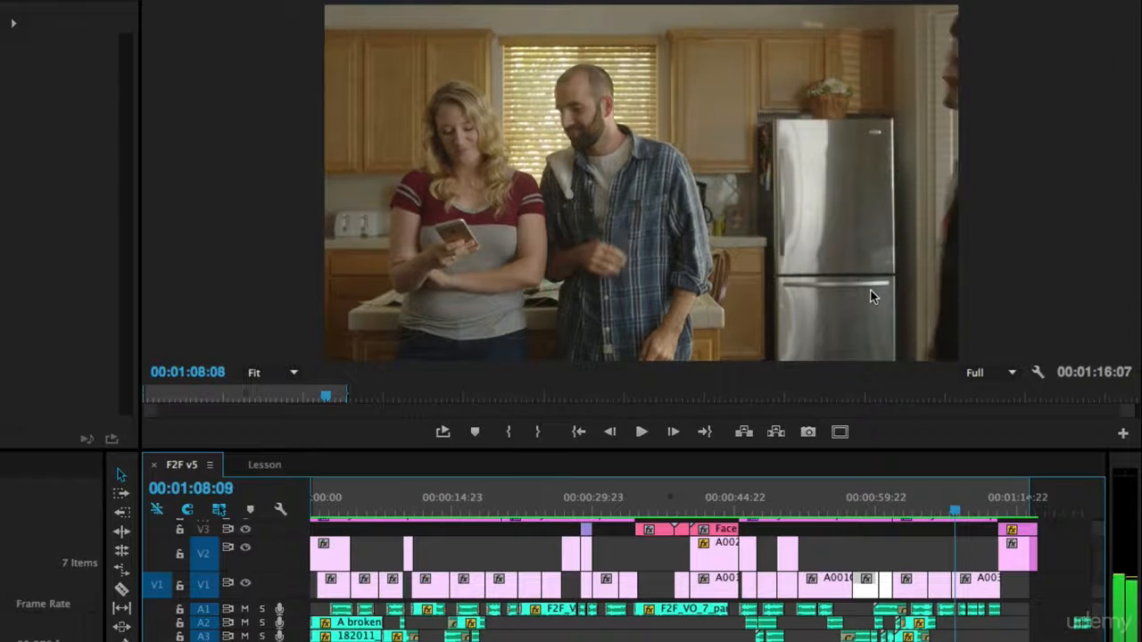
key(Right)
key(Right)
key(Right)
key(Right)
key(Right)
key(Right)
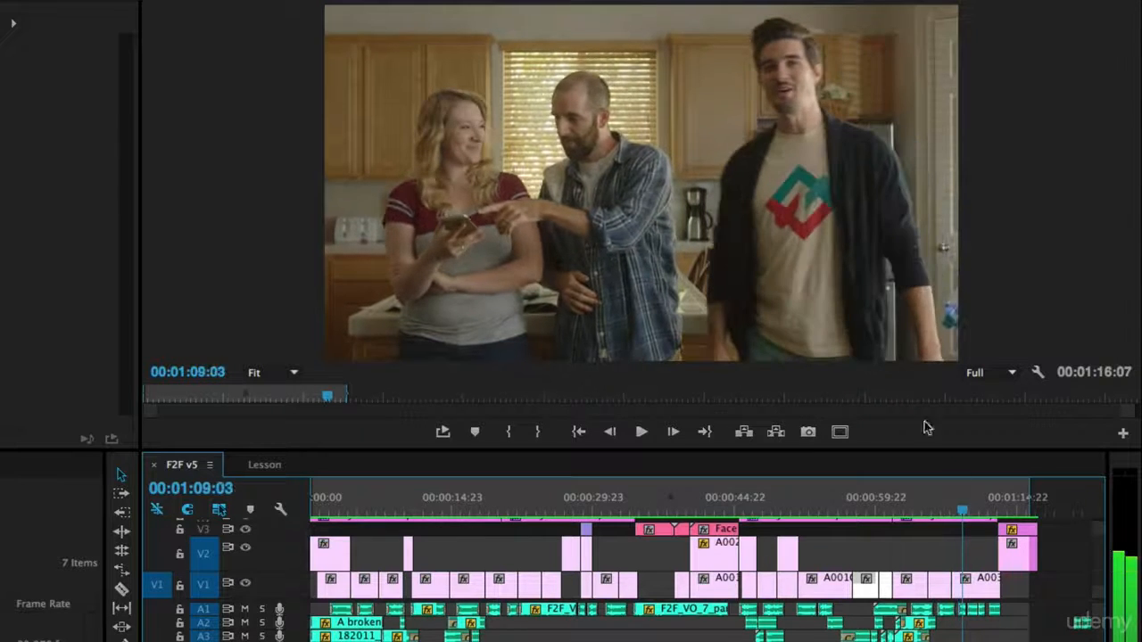
- Play the F2F v5 ending from 59:00, then switch to the Lesson sequence
click(868, 508)
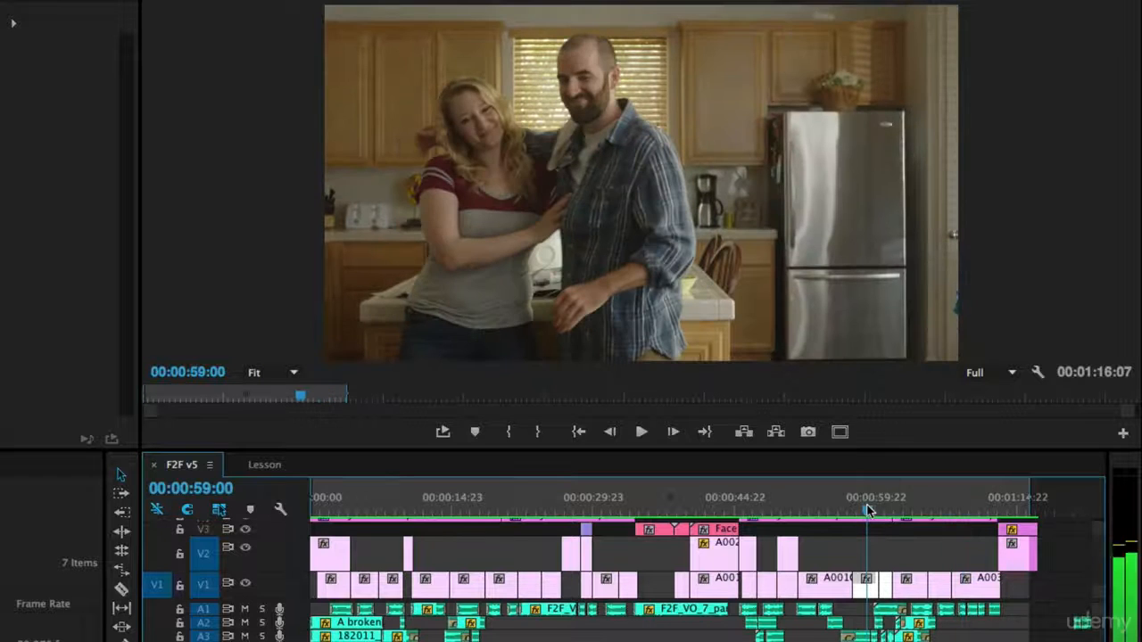
key(space)
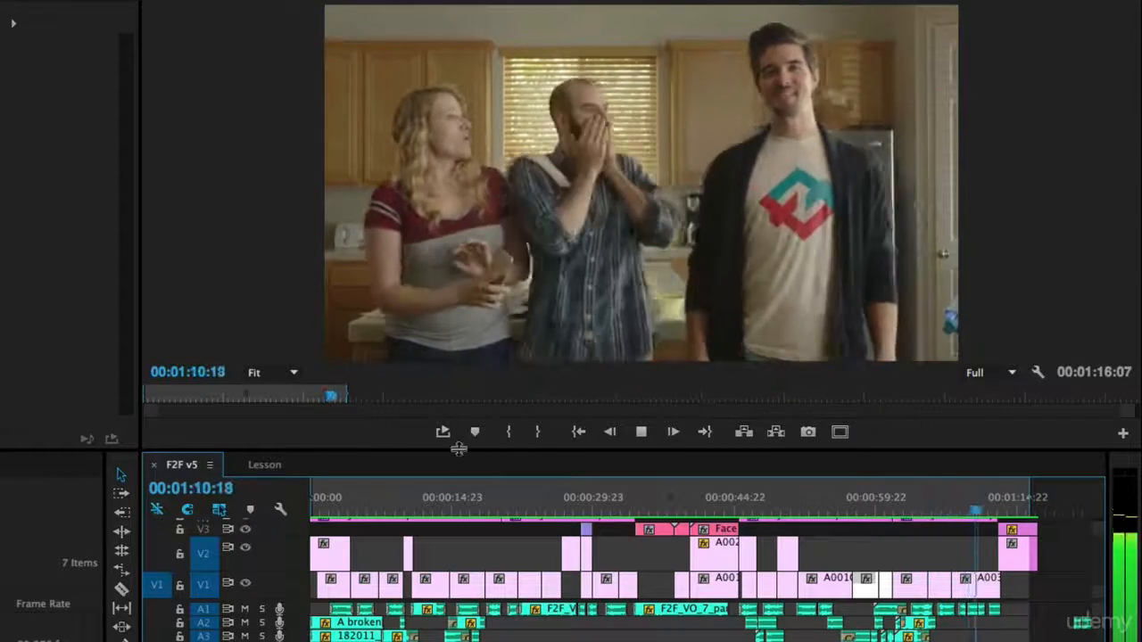
key(space)
click(277, 468)
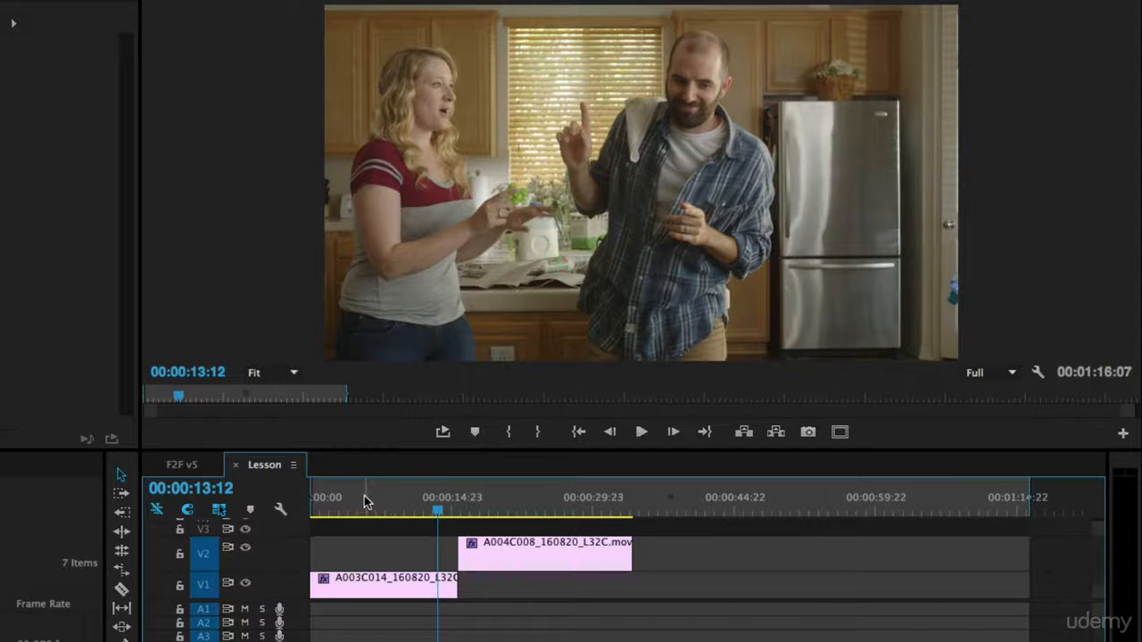
- Play the Lesson sequence from its start and scrub to park the playhead at 00:00:05:03
drag(368, 504, 258, 509)
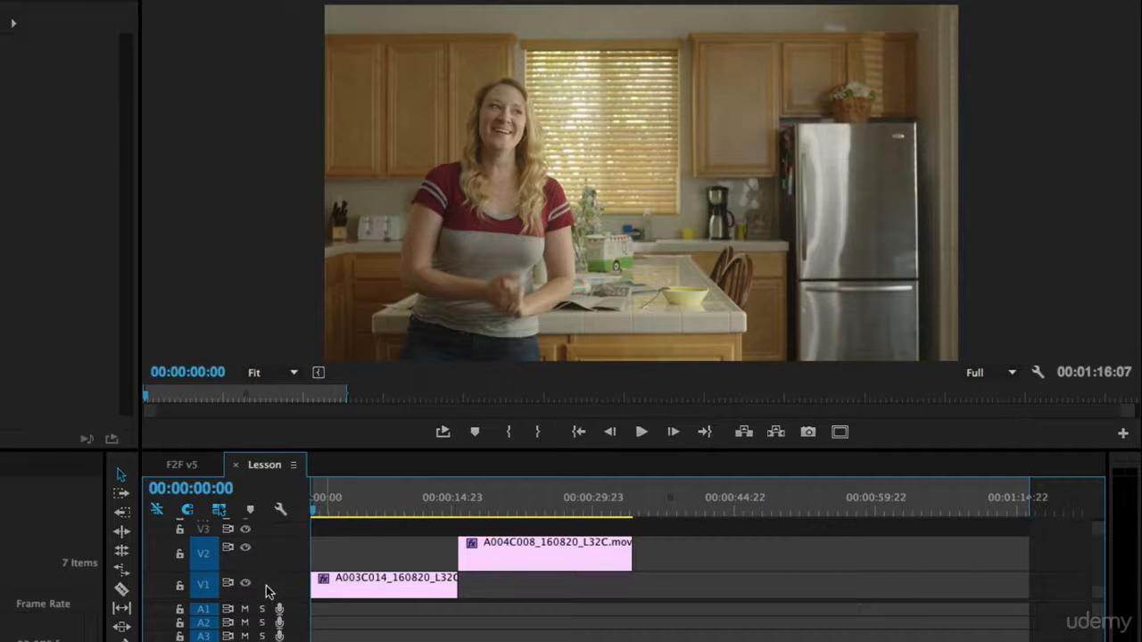
key(space)
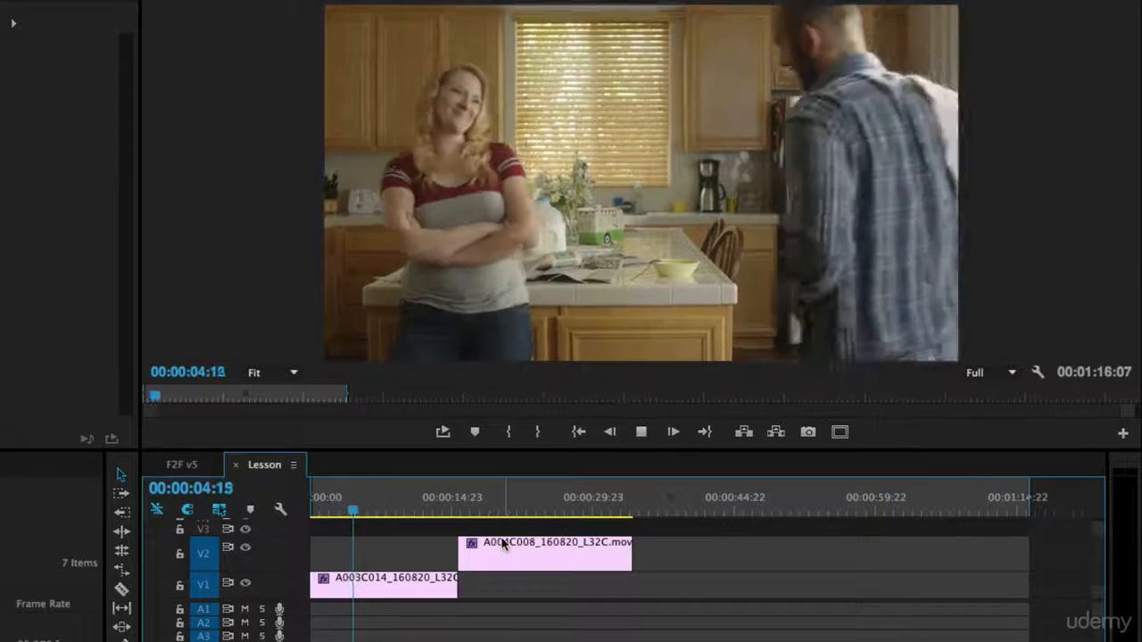
key(space)
drag(487, 519, 463, 506)
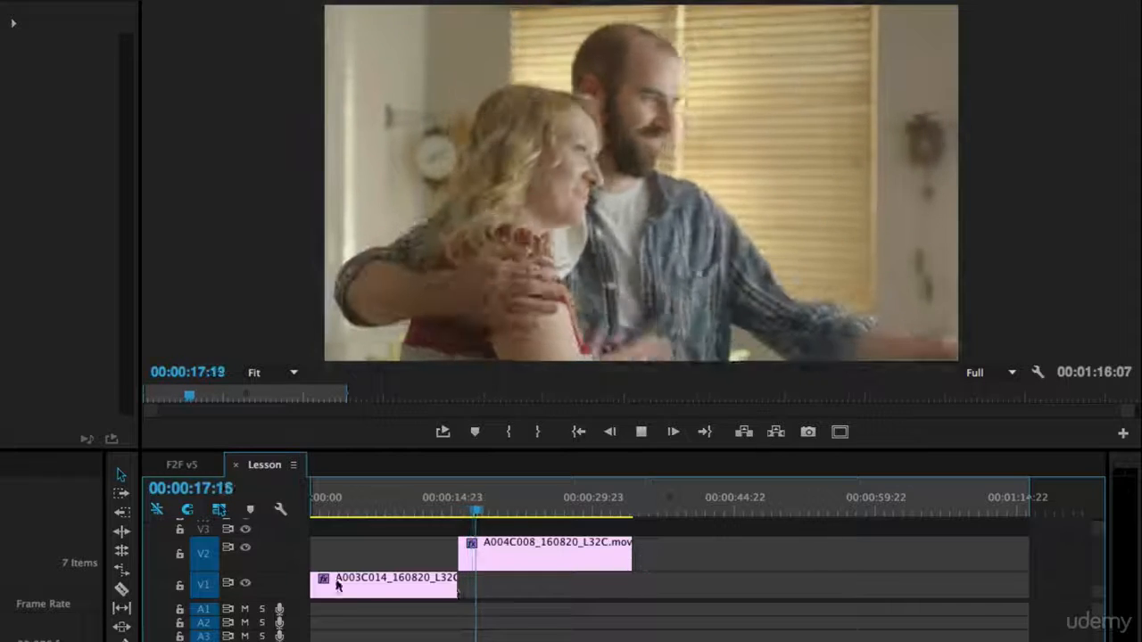
click(323, 511)
mouse_move(324, 512)
mouse_down()
mouse_move(335, 512)
mouse_move(326, 516)
mouse_up()
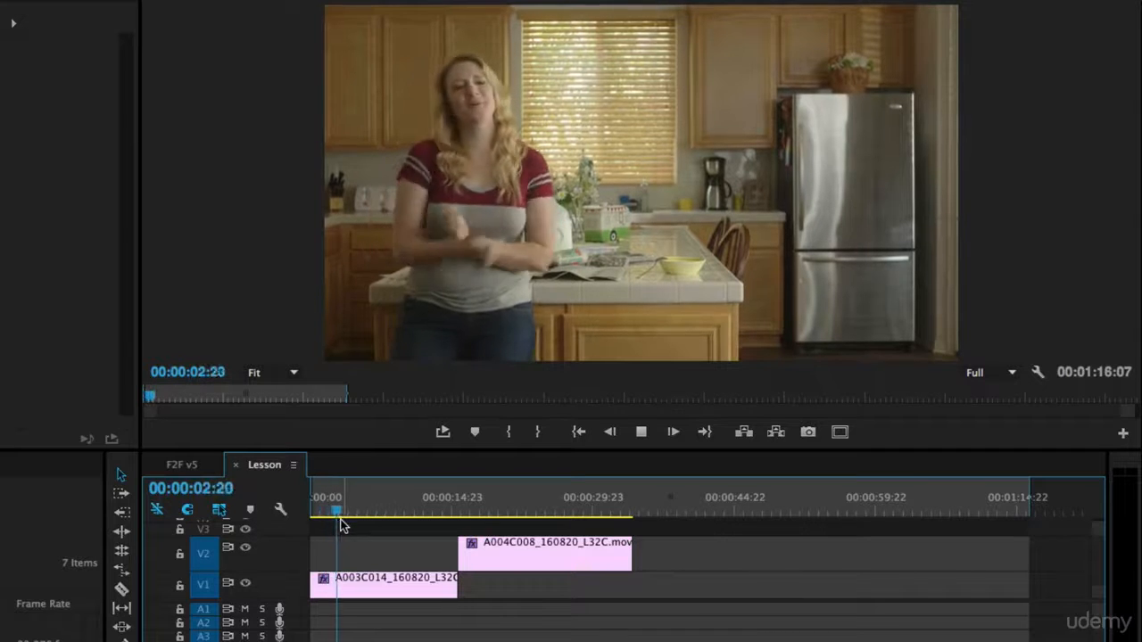
key(space)
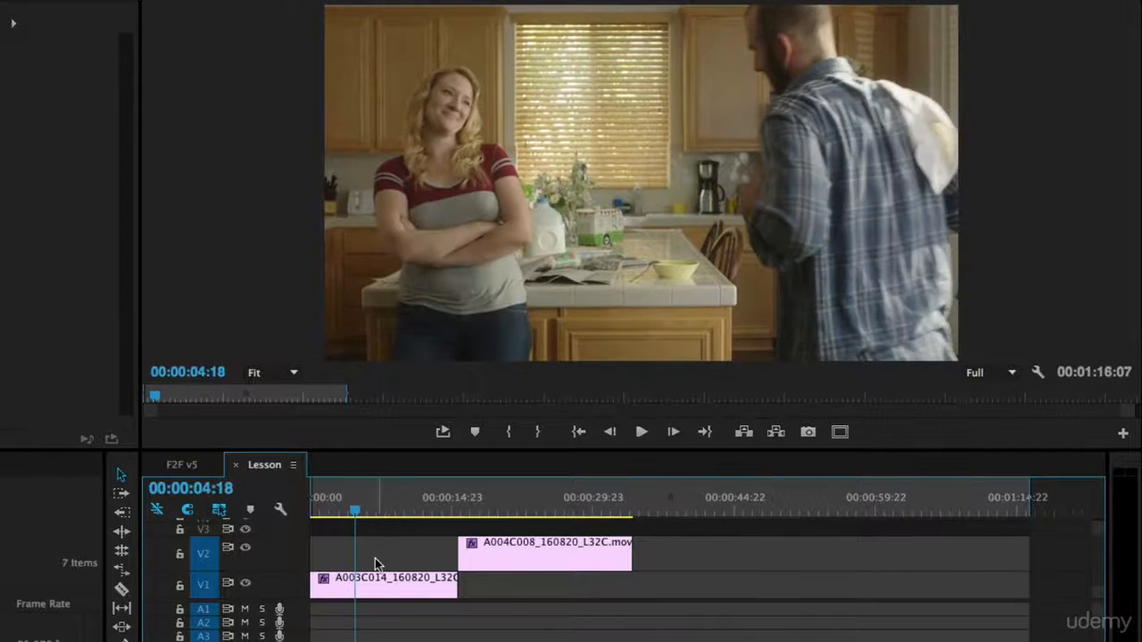
drag(354, 510, 357, 511)
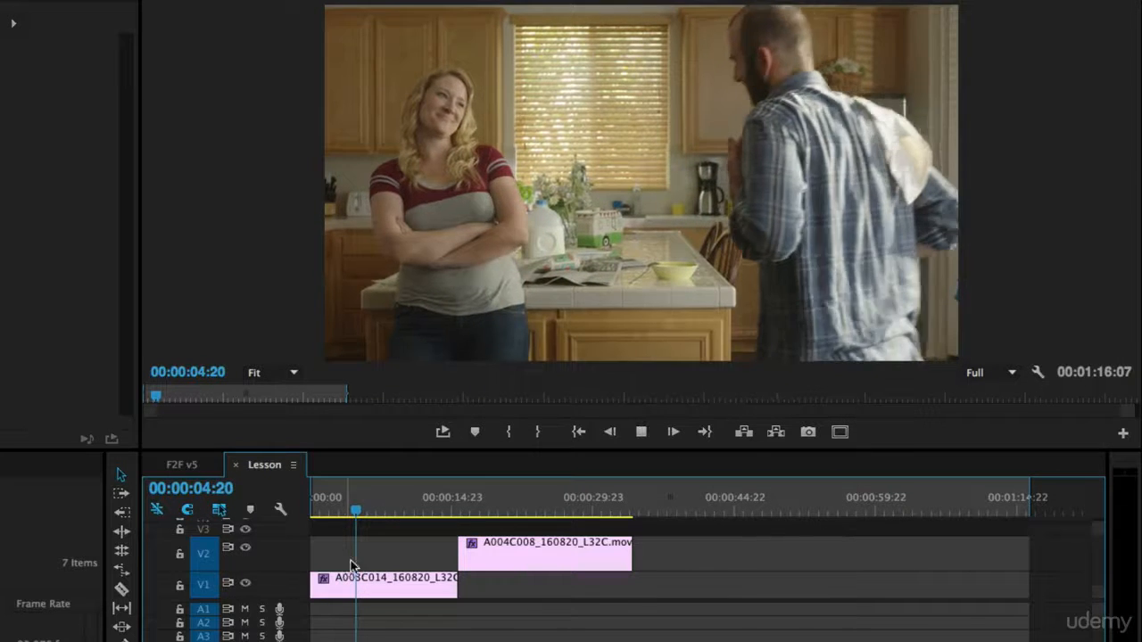
key(space)
key(space)
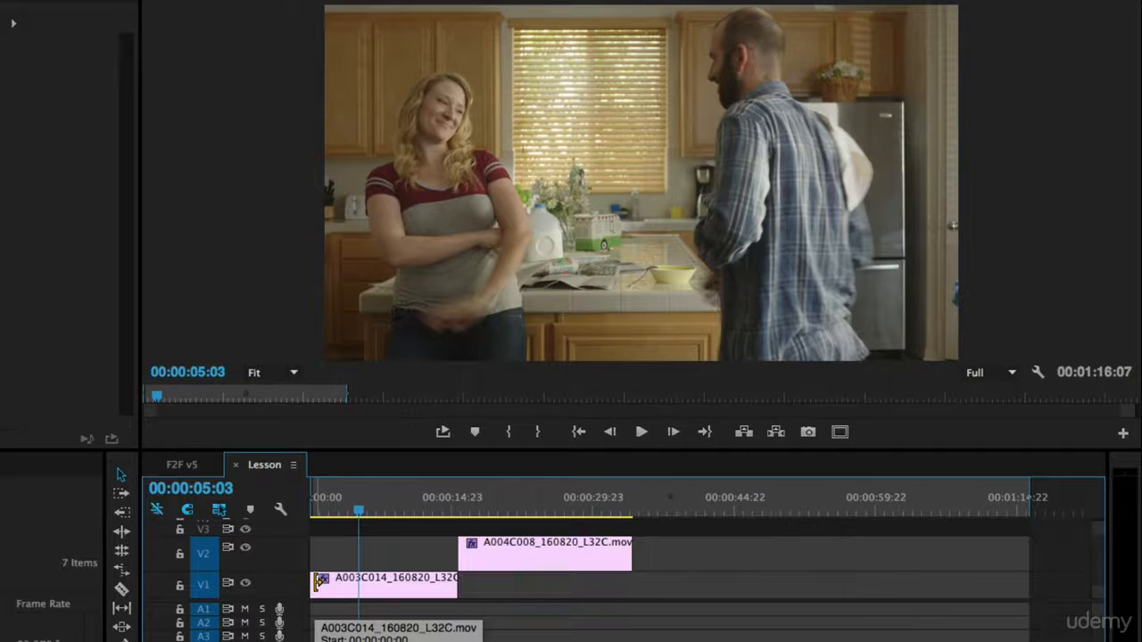
- Ripple-trim 5:03 off the head of the V1 clip and play the sequence from the start
drag(319, 581, 361, 587)
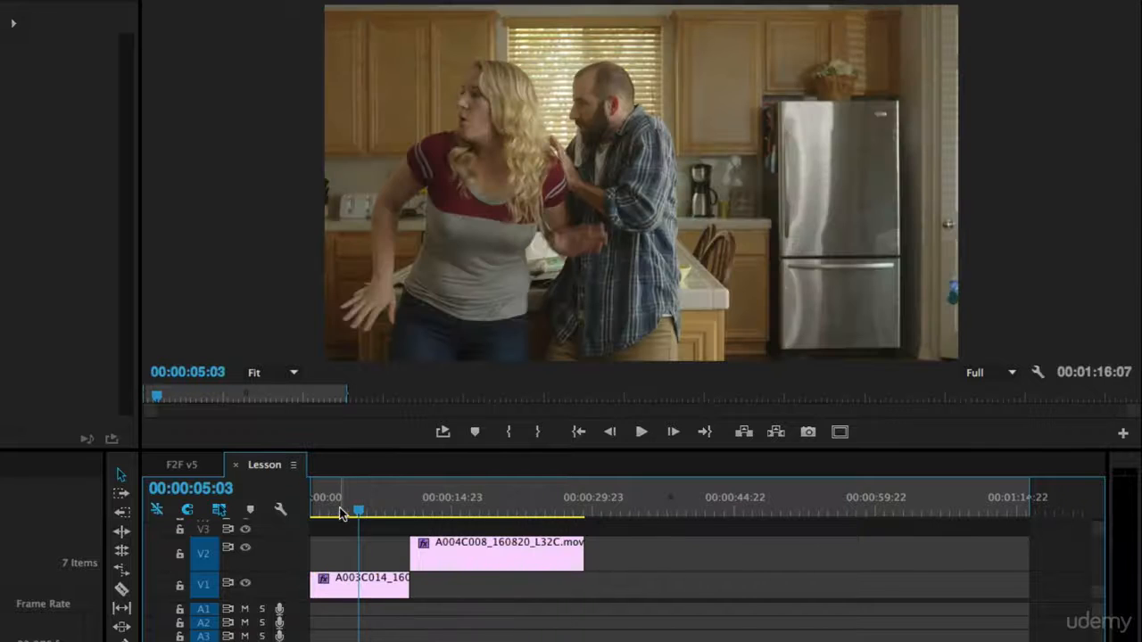
key(Home)
key(space)
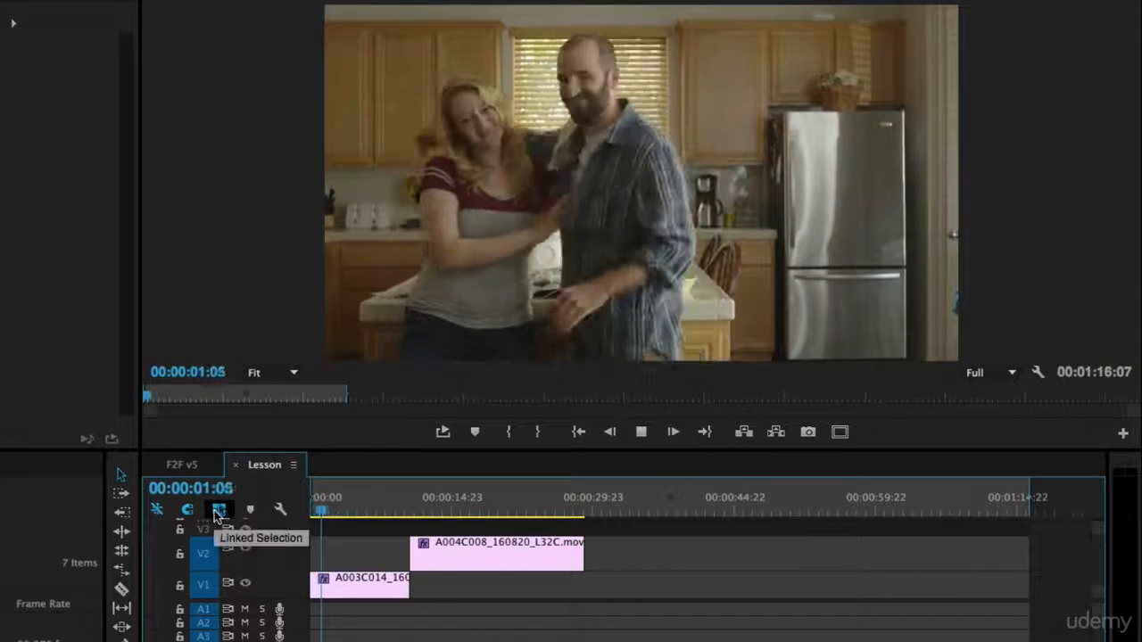
key(space)
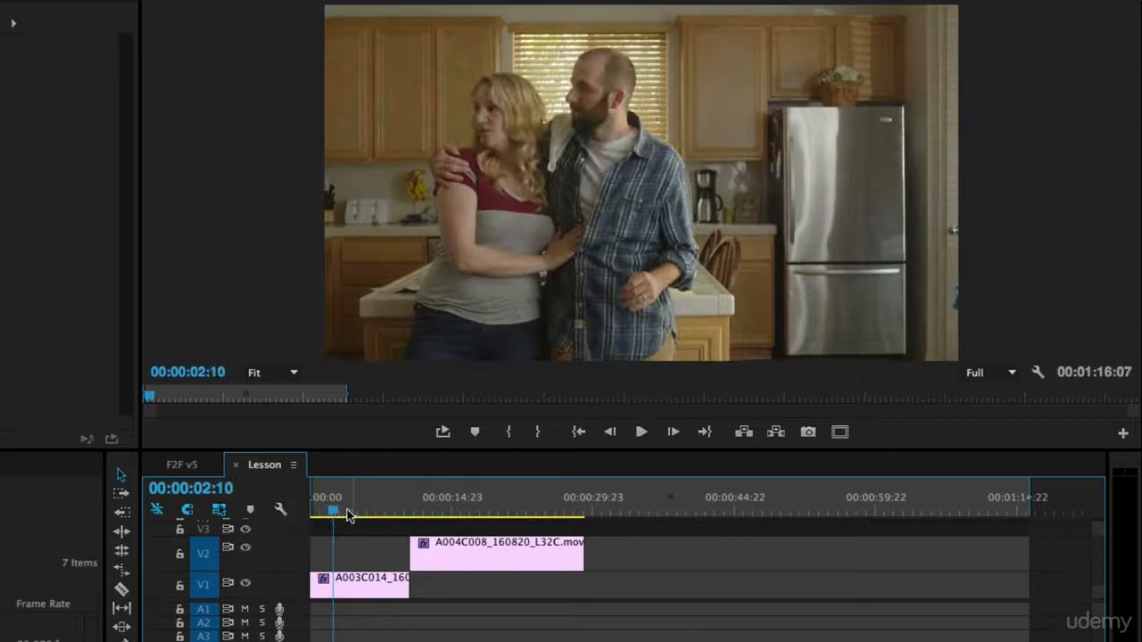
- Replay the opening from about 00:00:01:11 and preview the V2 clip near 00:00:13:00
drag(333, 512, 323, 512)
key(space)
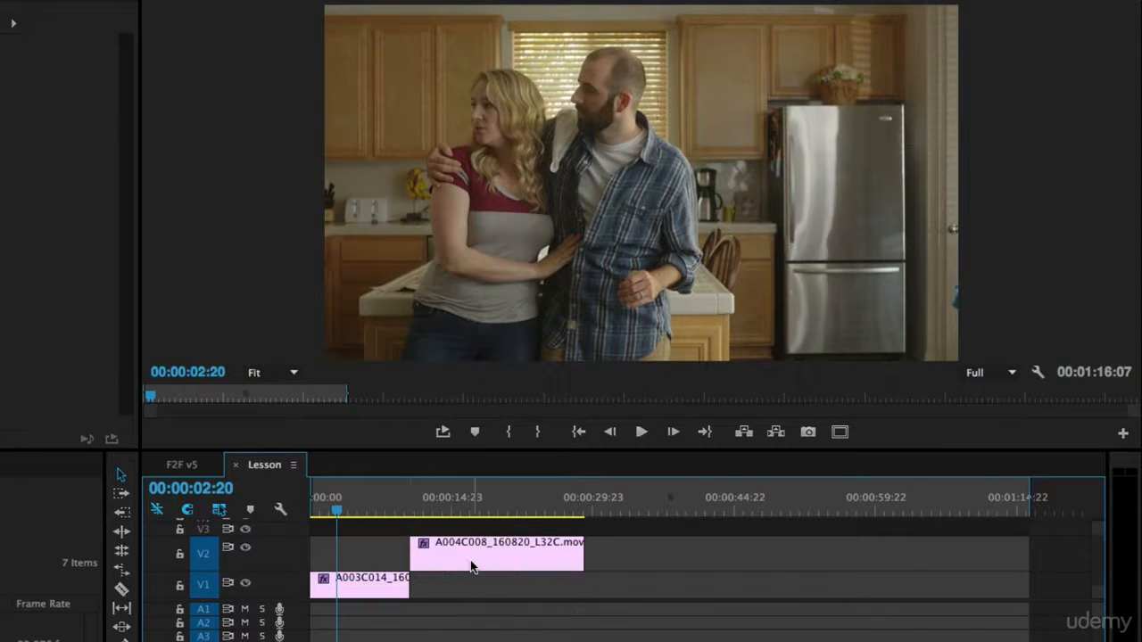
drag(324, 507, 323, 511)
key(space)
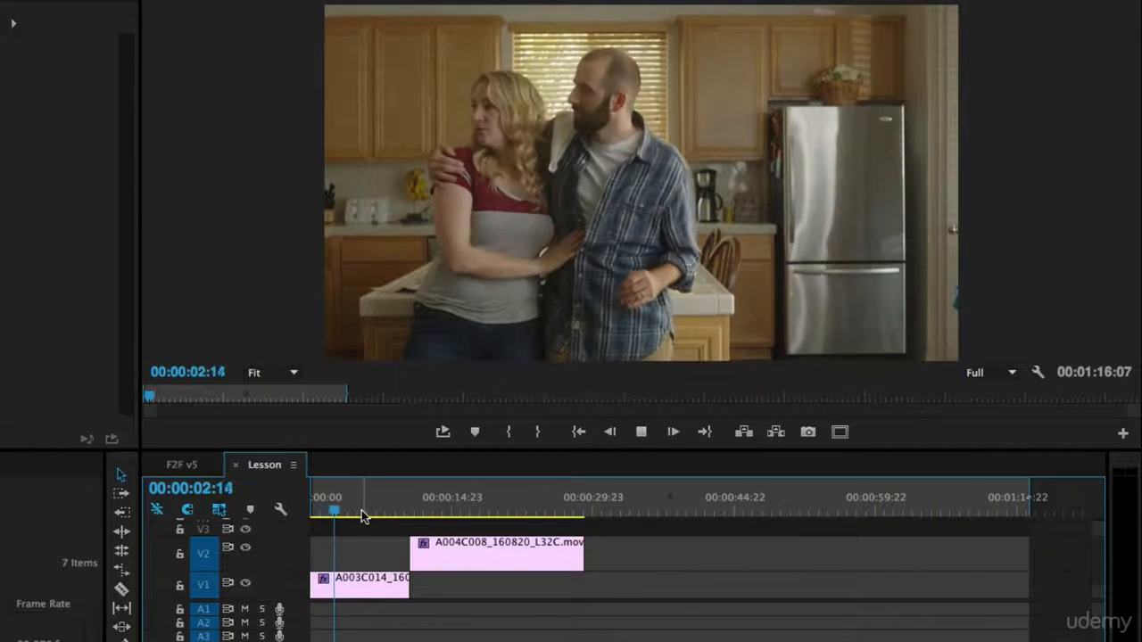
key(space)
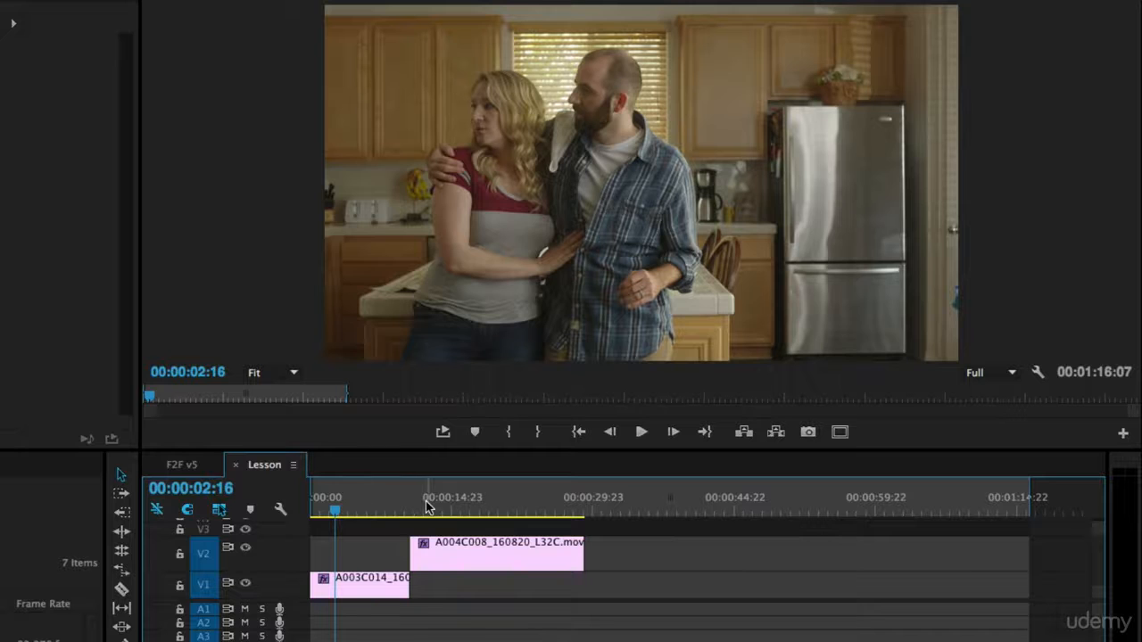
drag(426, 506, 438, 551)
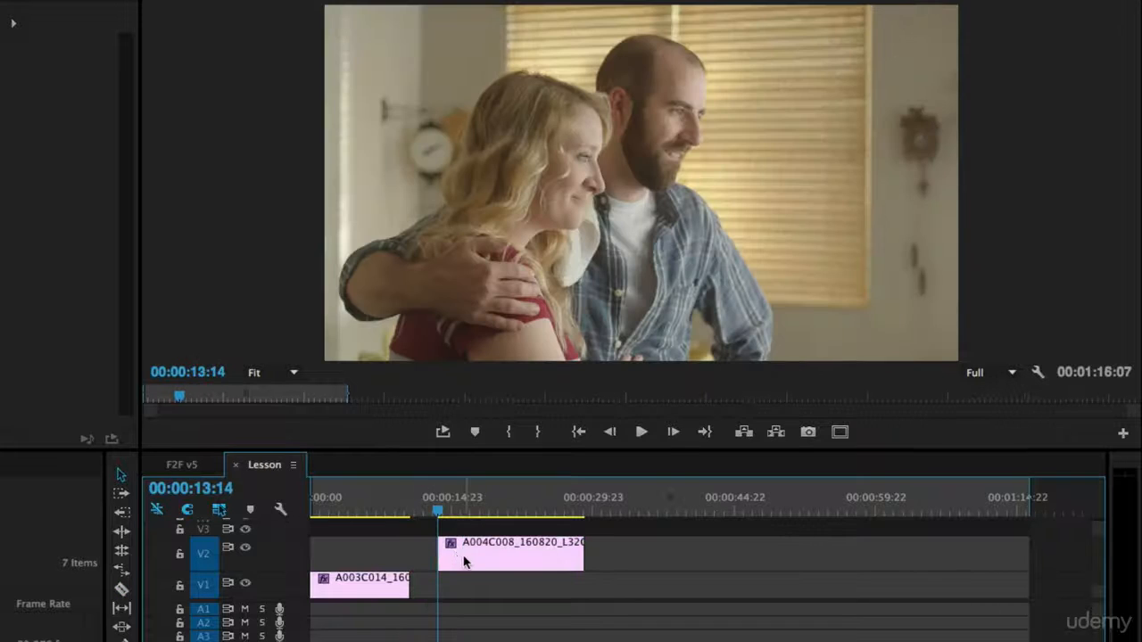
- Slide the V2 clip left to start at 00:00:02:03, overlapping V1, and play the transition
click(331, 516)
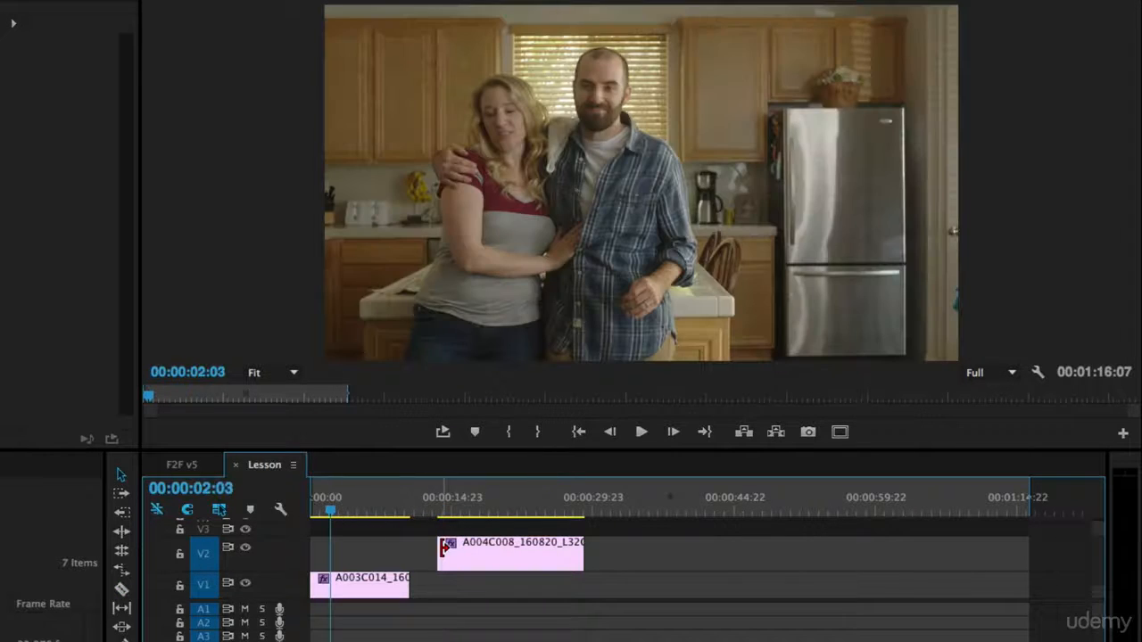
drag(467, 563, 383, 558)
drag(325, 516, 319, 516)
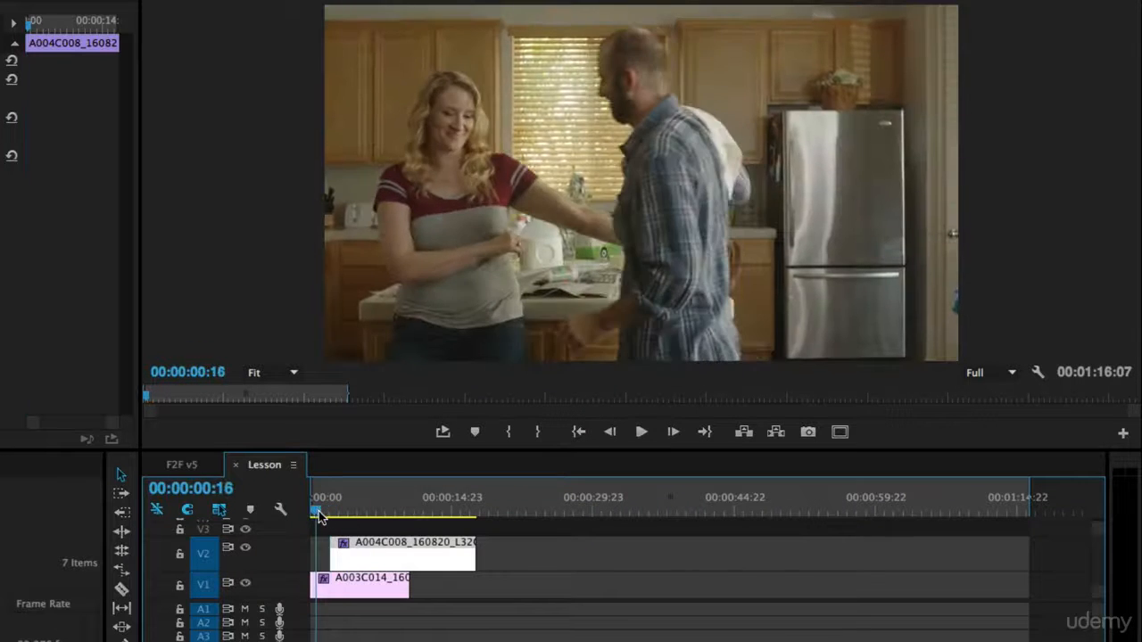
key(space)
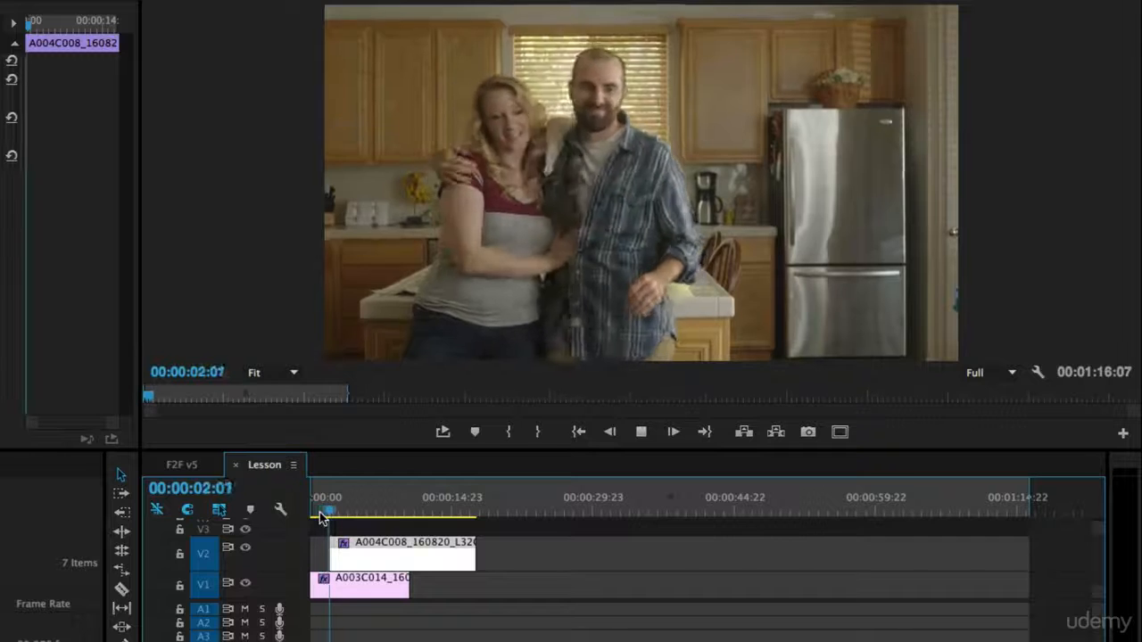
click(327, 514)
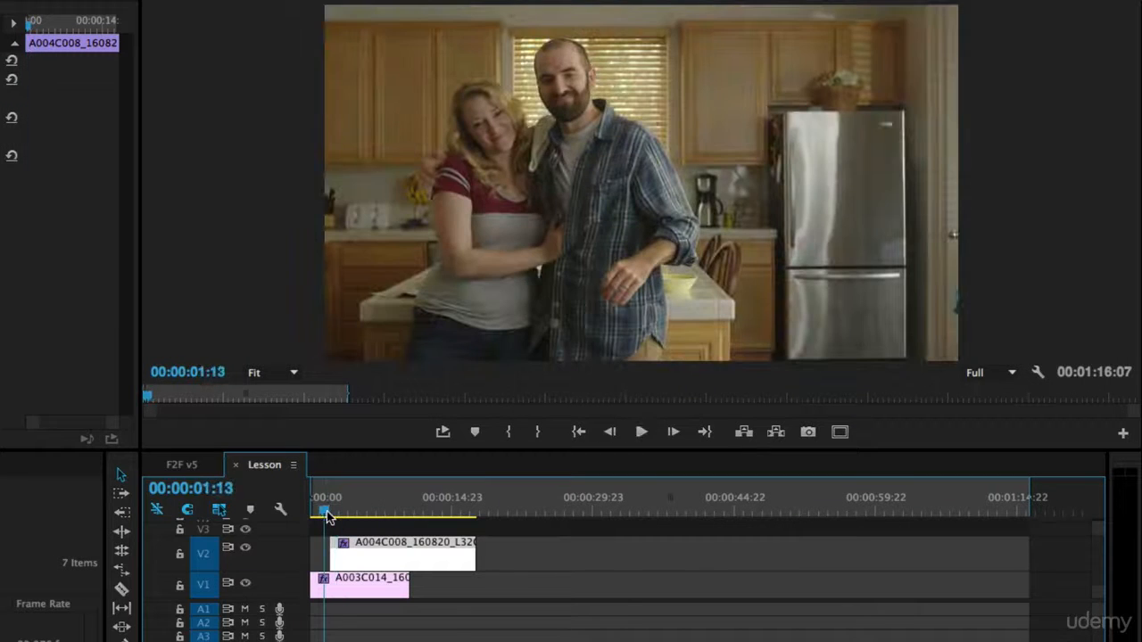
key(space)
click(326, 515)
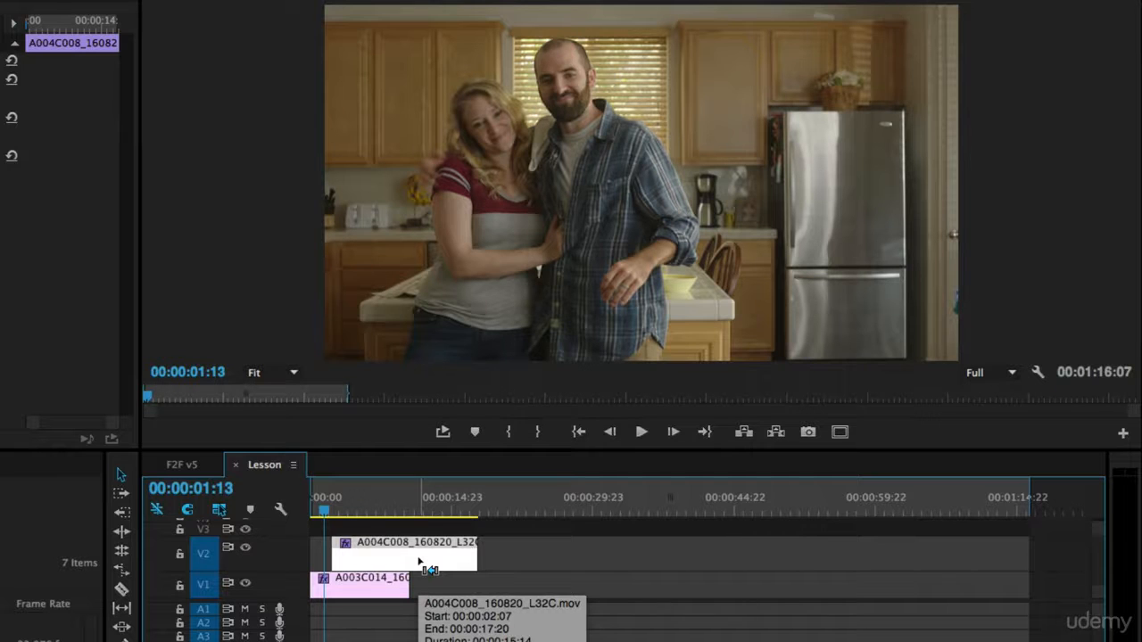
- Zoom the timeline, nudge the V2 clip to start at 00:00:01:23, and review the cut
key(equal)
key(equal)
key(equal)
key(equal)
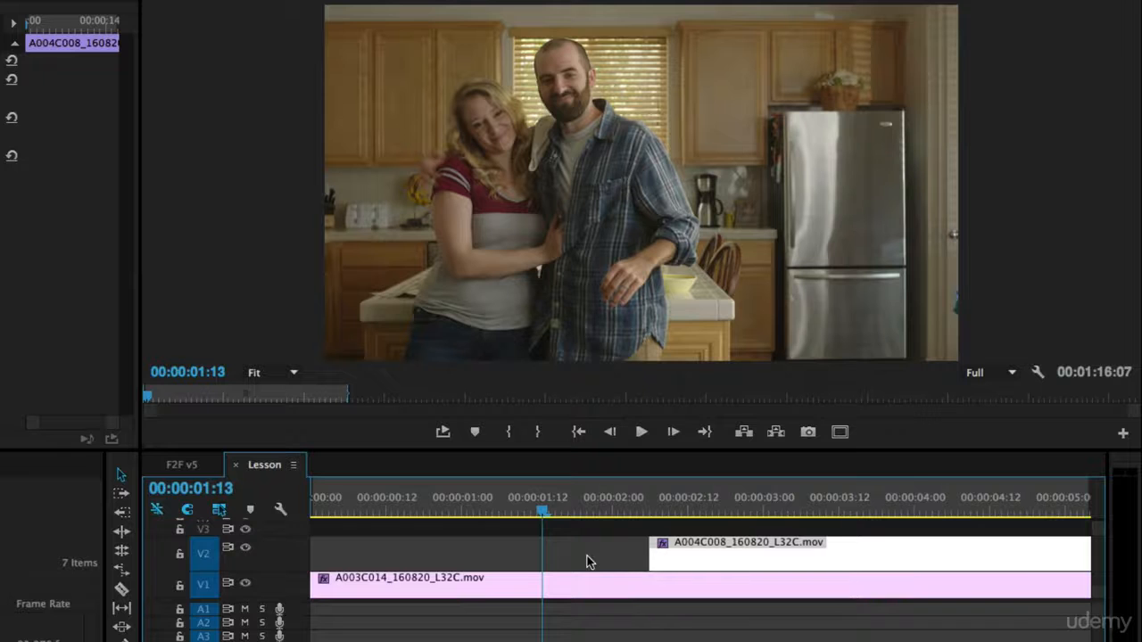
key(space)
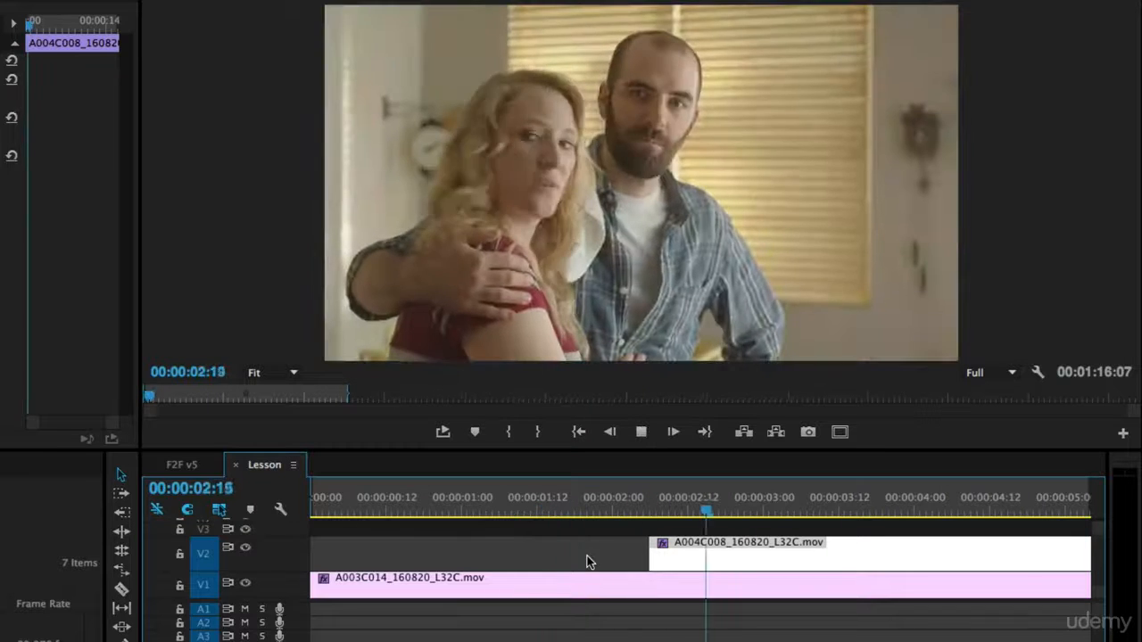
key(alt+Left)
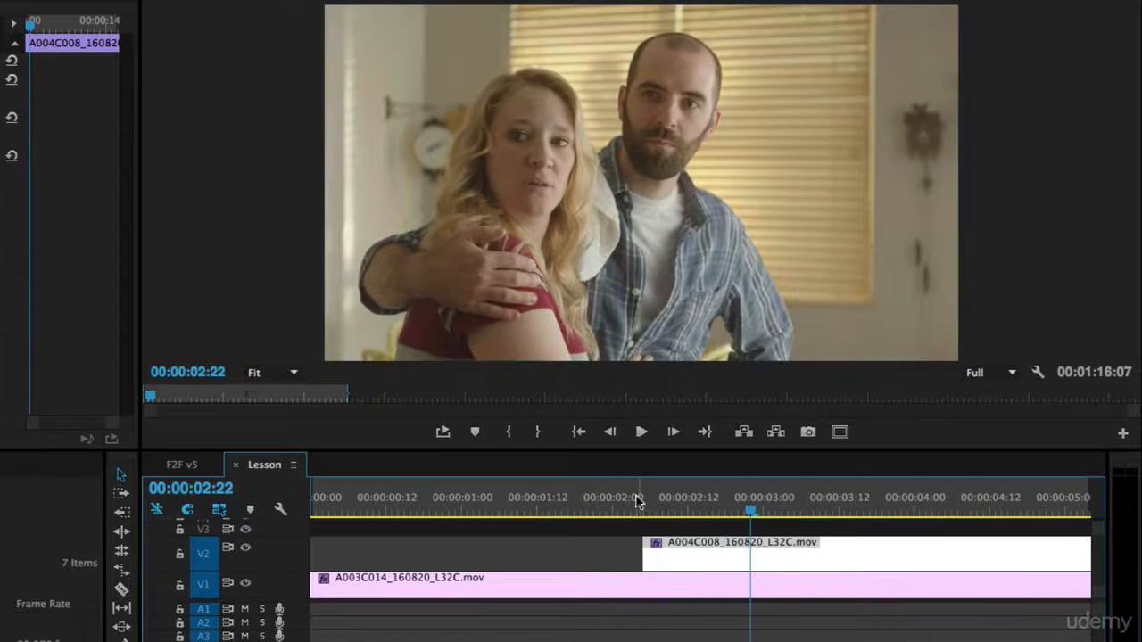
drag(637, 501, 607, 505)
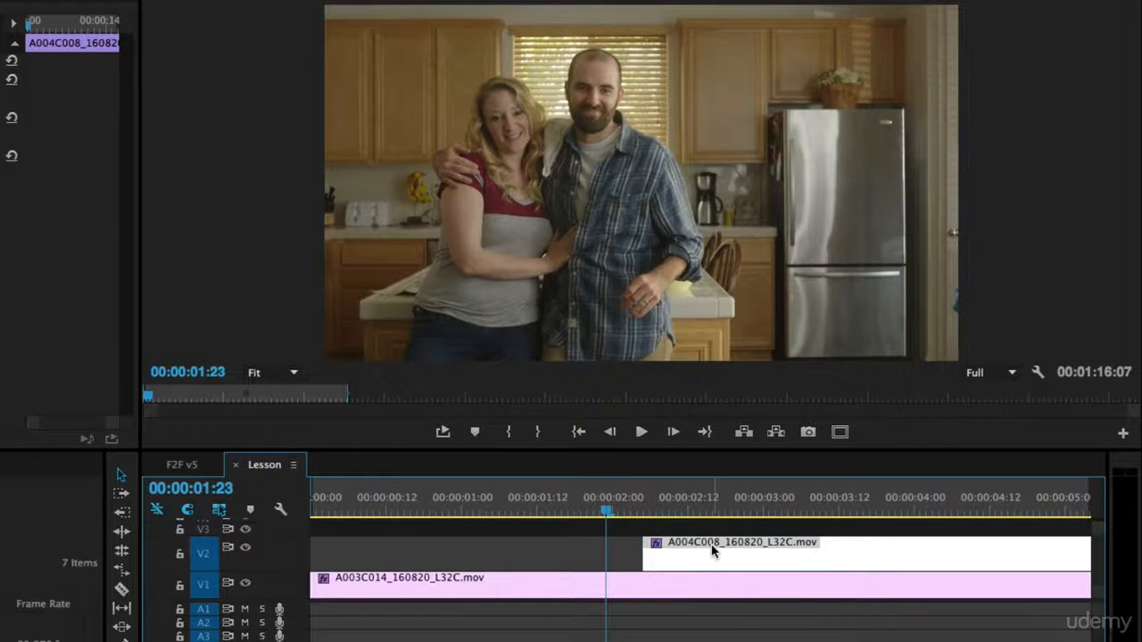
drag(711, 547, 675, 548)
click(518, 505)
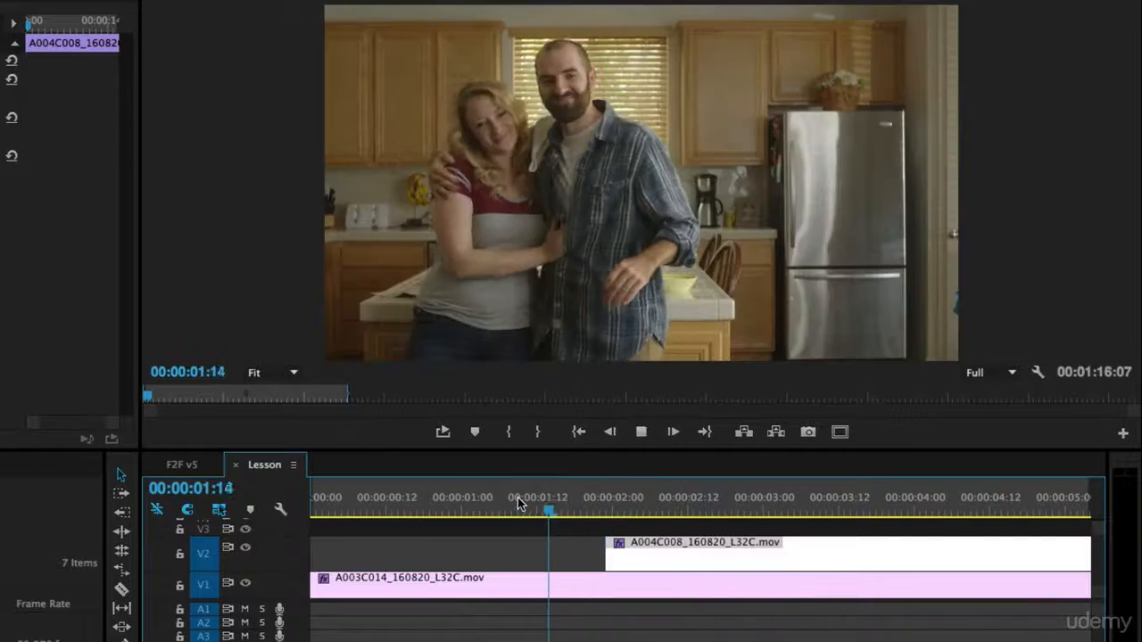
click(489, 505)
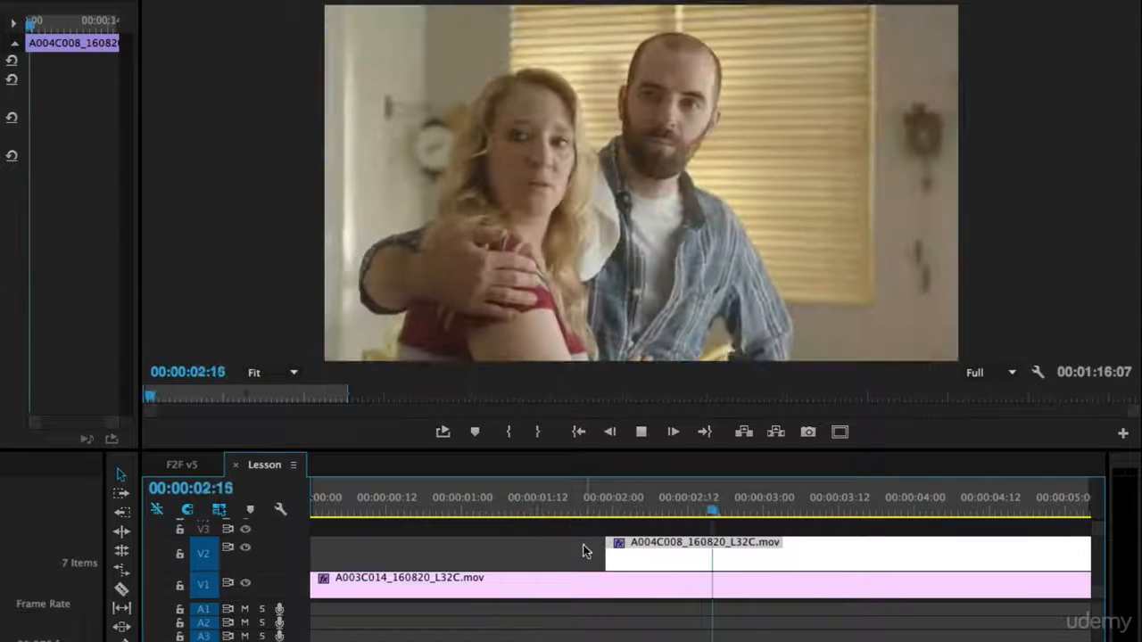
drag(560, 501, 624, 507)
key(space)
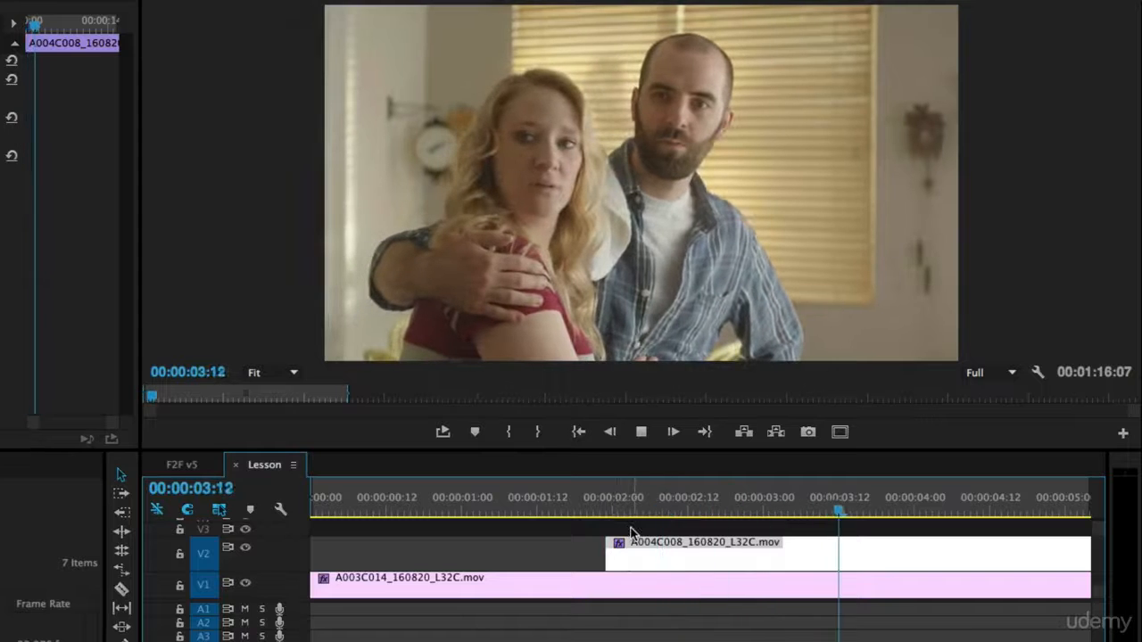
mouse_move(892, 505)
mouse_down()
mouse_move(939, 507)
mouse_move(854, 500)
mouse_move(1078, 505)
mouse_move(912, 506)
mouse_up()
key(space)
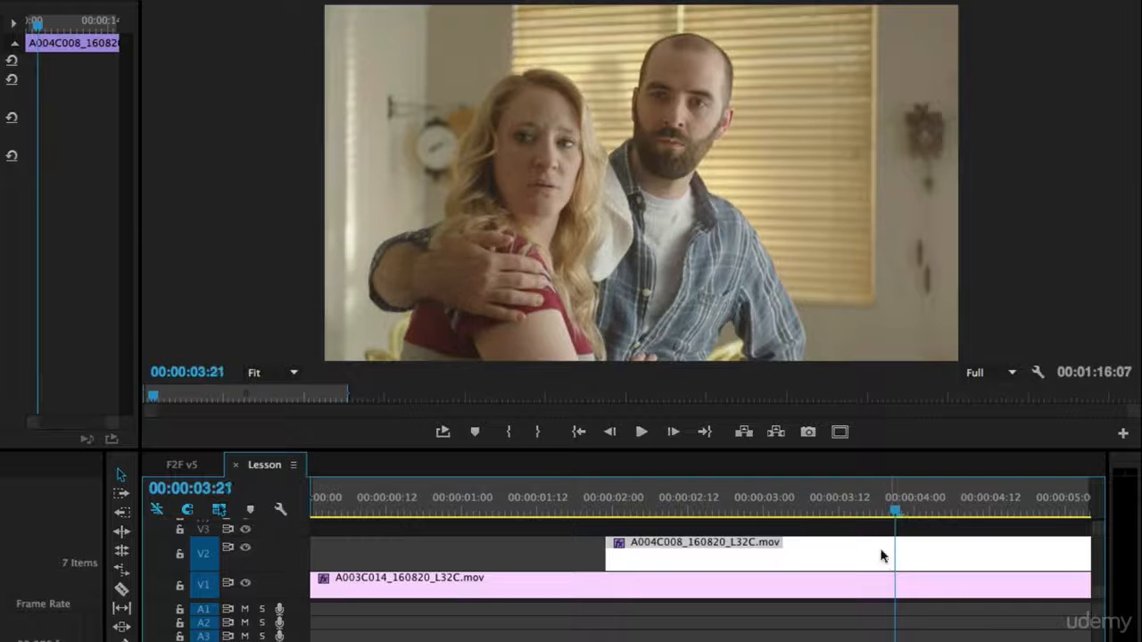
- Ripple-trim 1:22 off the V2 clip's head so it starts at 00:00:03:21, then replay
drag(602, 546, 895, 544)
click(548, 507)
drag(586, 509, 475, 508)
key(space)
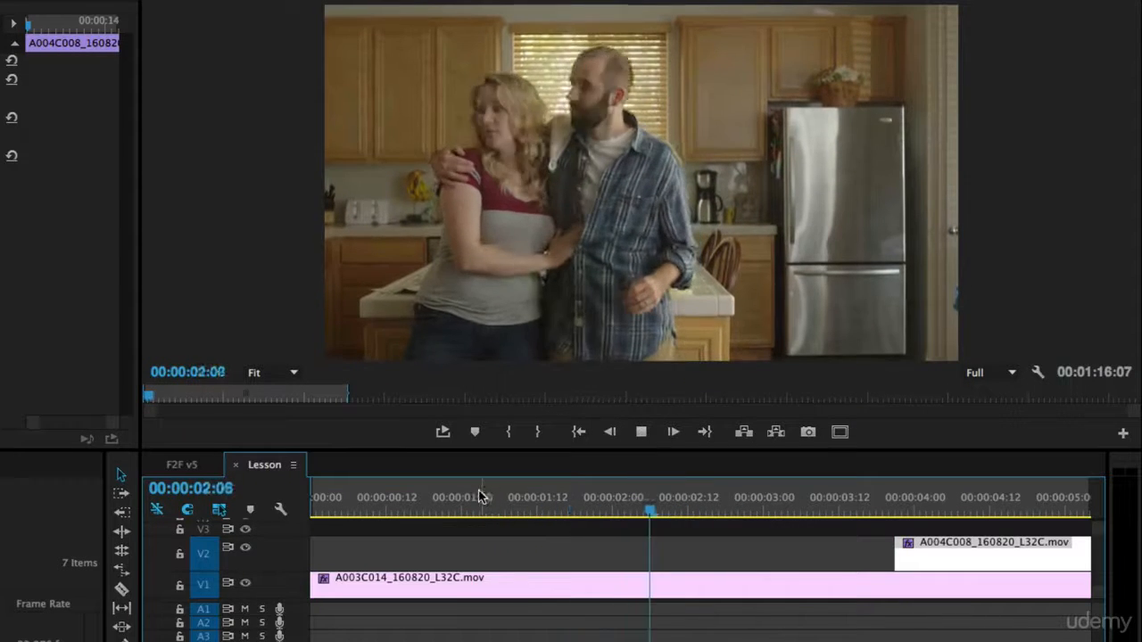
drag(935, 553, 759, 553)
click(588, 509)
key(space)
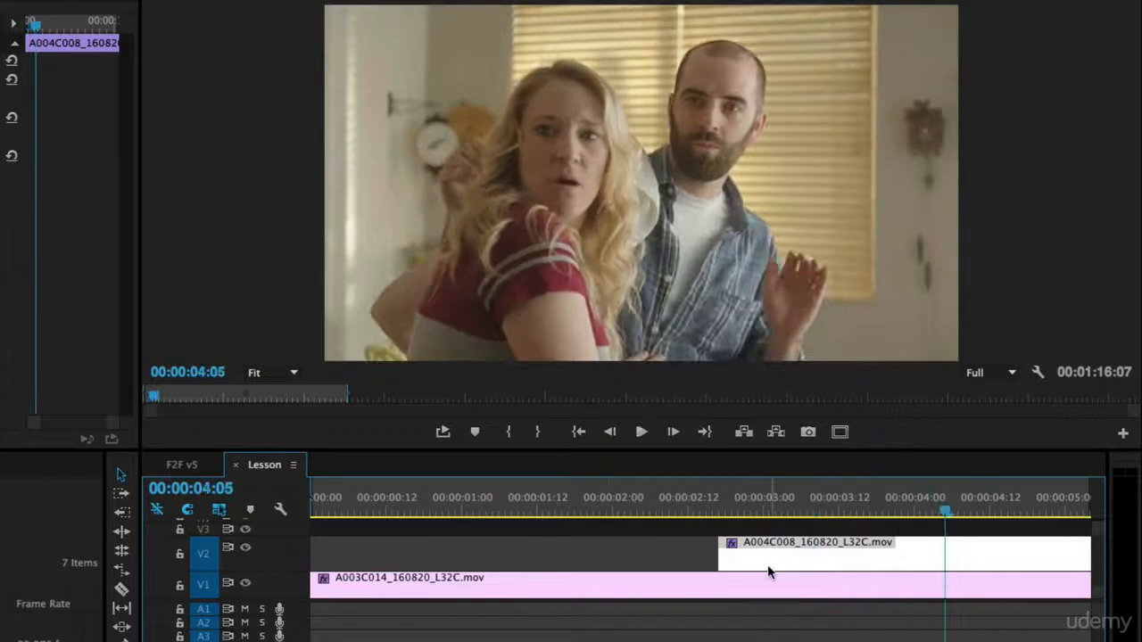
drag(772, 572, 773, 565)
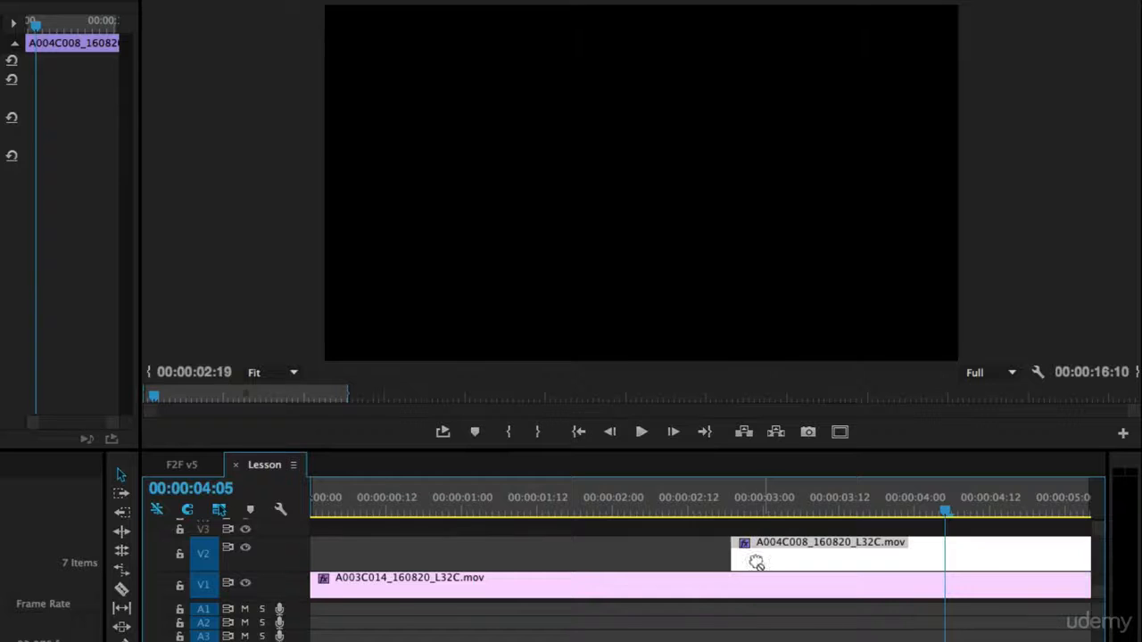
click(599, 504)
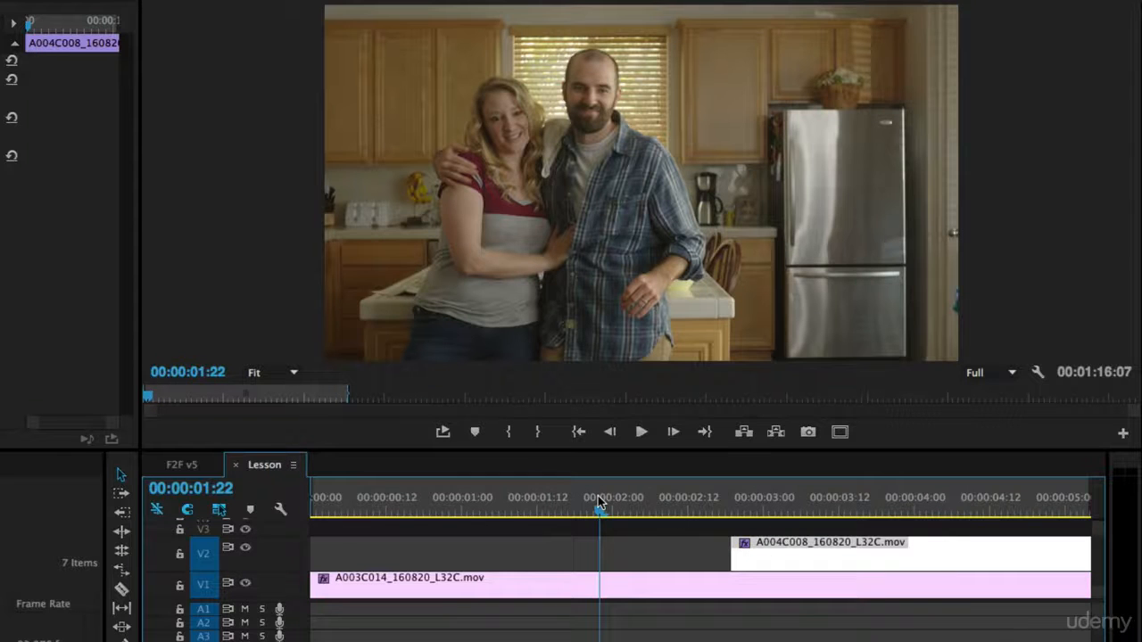
key(space)
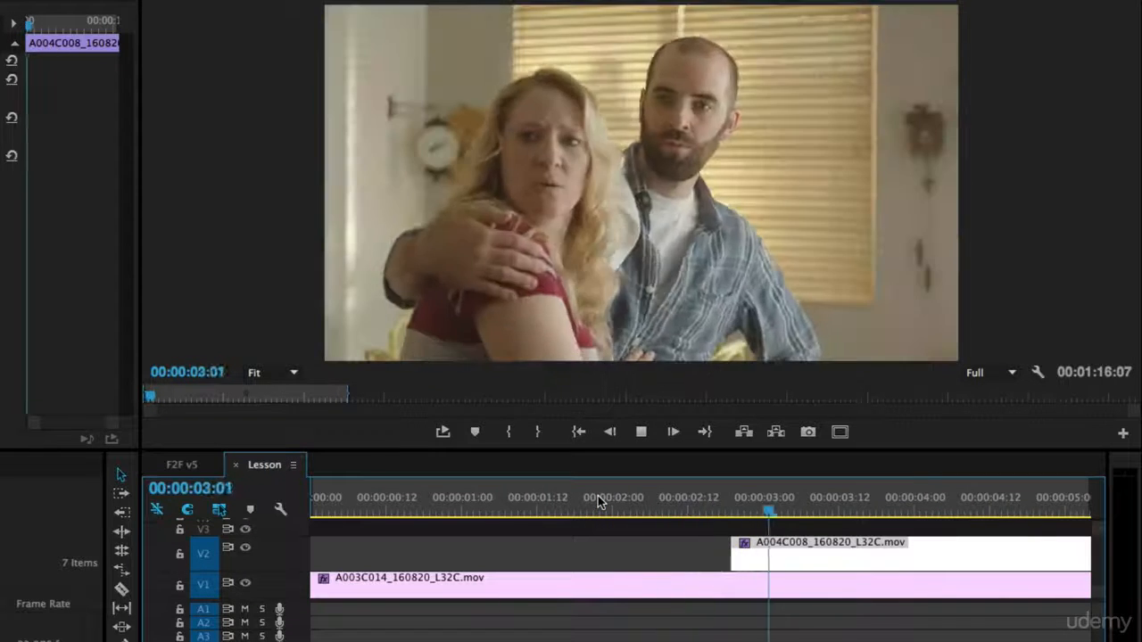
key(space)
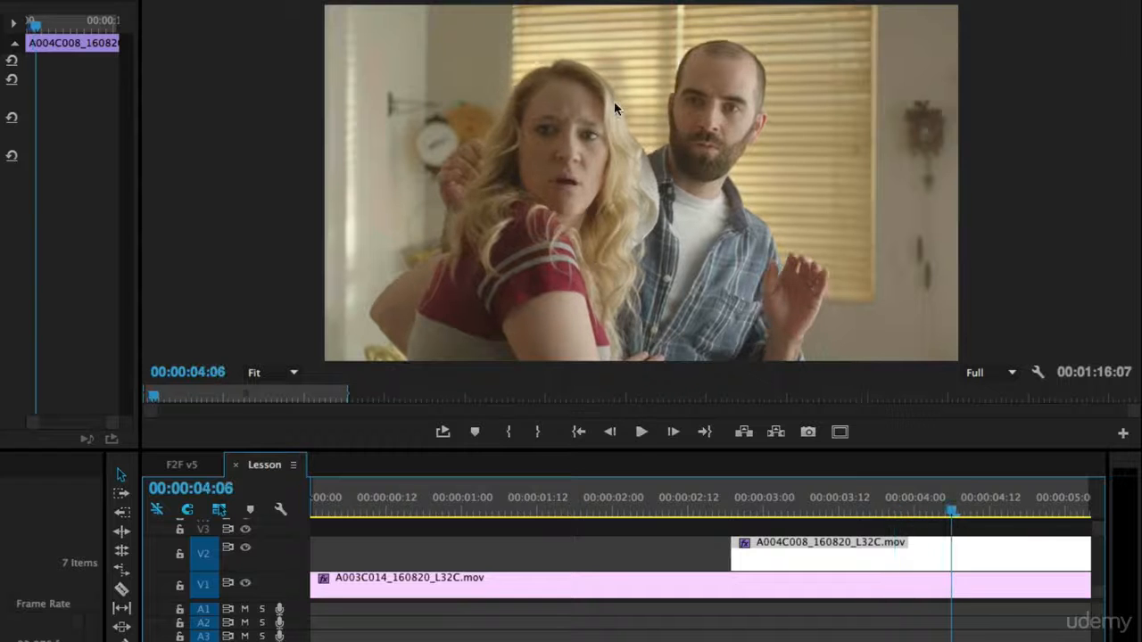
click(582, 497)
key(space)
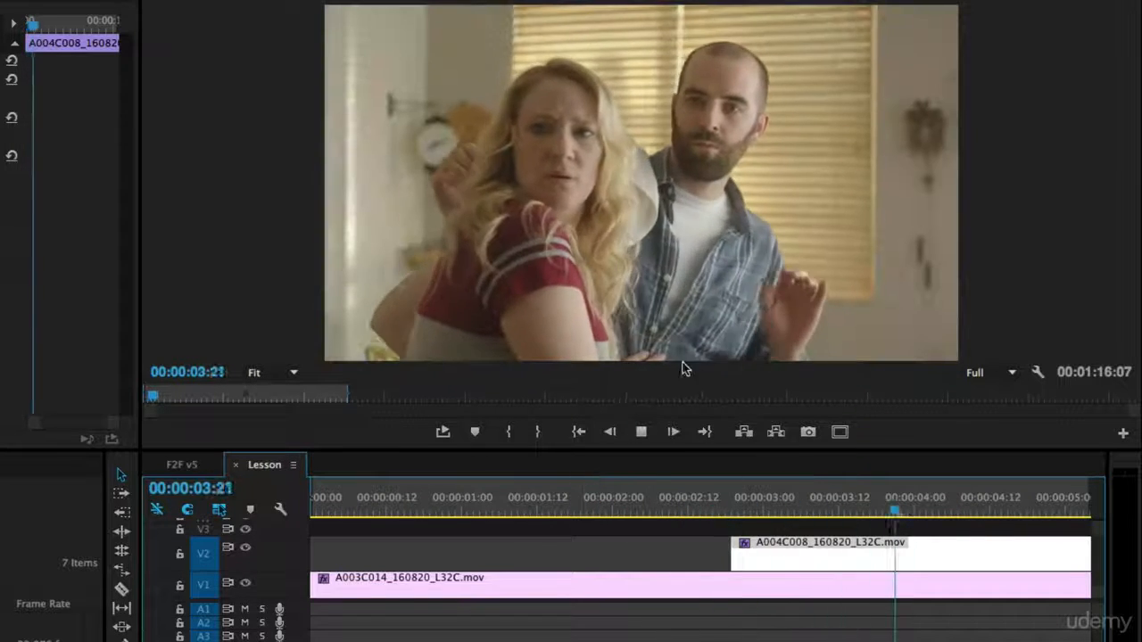
key(space)
key(space)
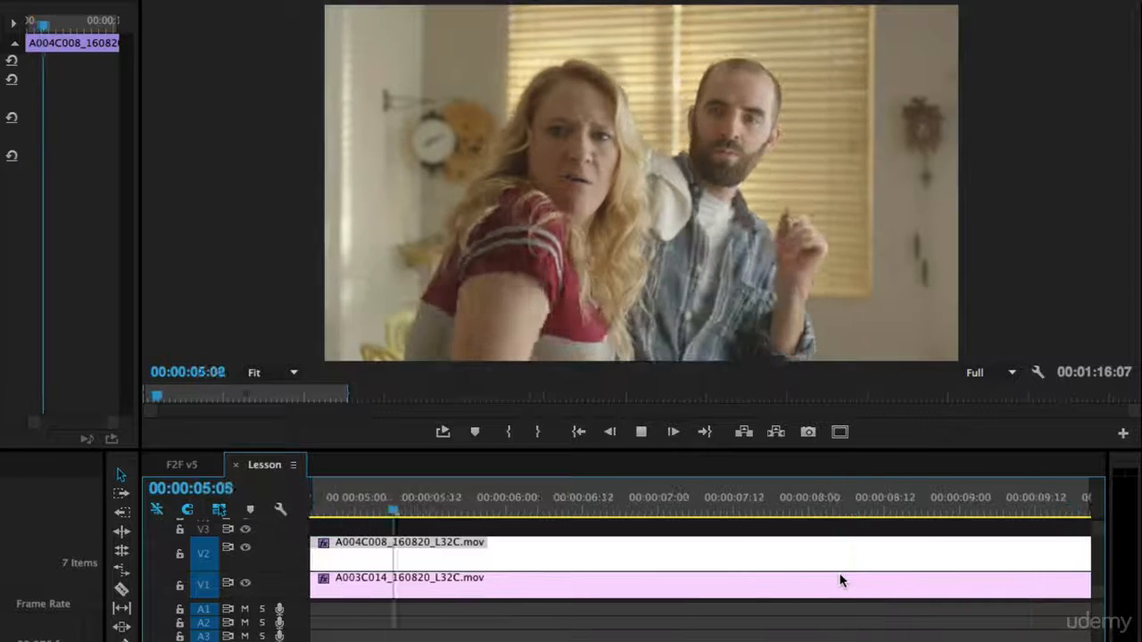
key(space)
- Zoom out, drag the V2 clip's head later, and replay from about 2:05
key(minus)
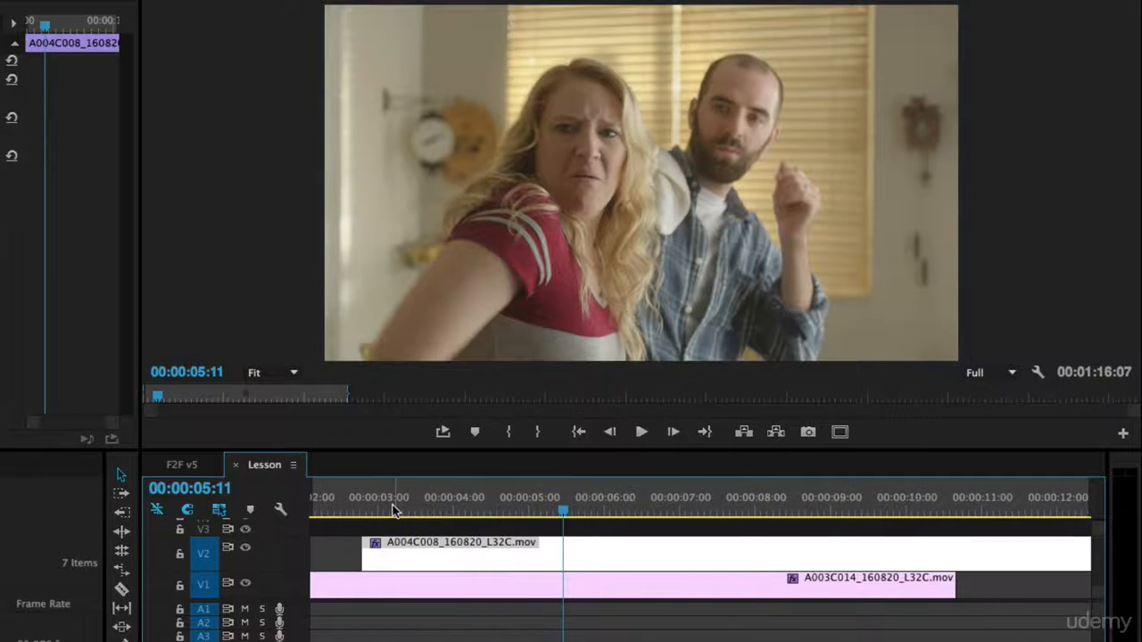
drag(395, 511, 474, 512)
key(space)
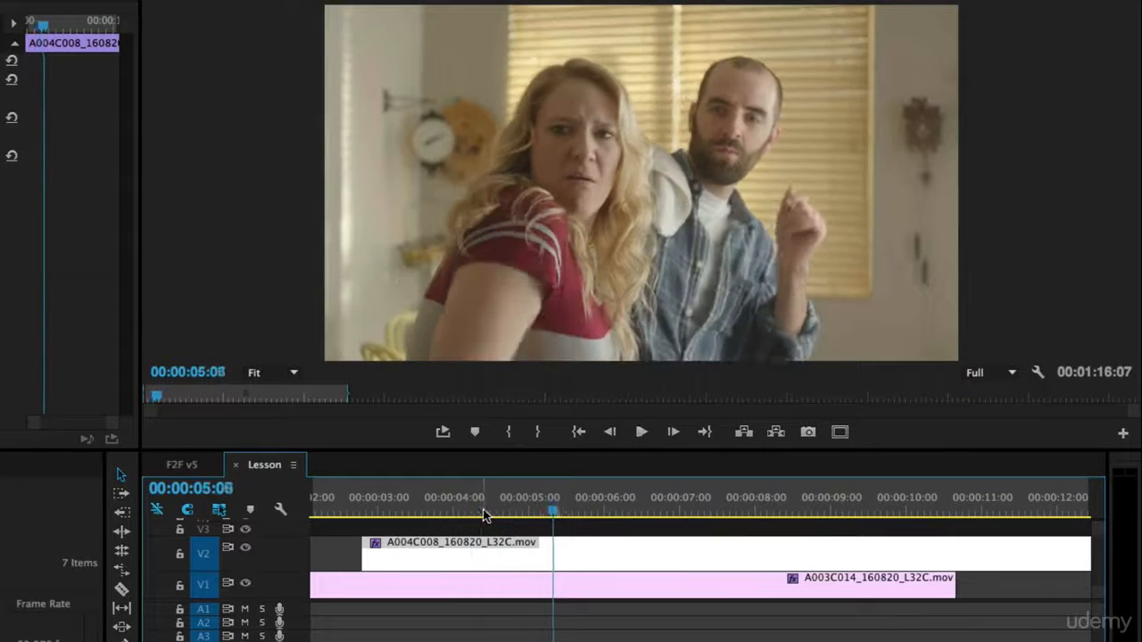
click(470, 515)
drag(368, 564, 474, 553)
drag(346, 507, 319, 509)
key(space)
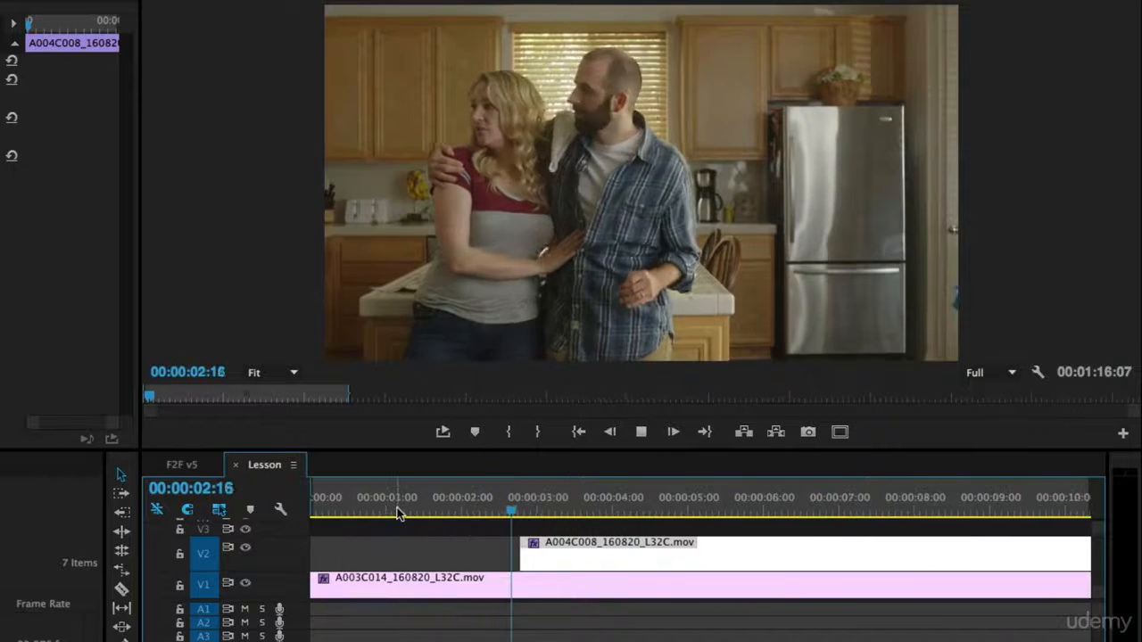
key(space)
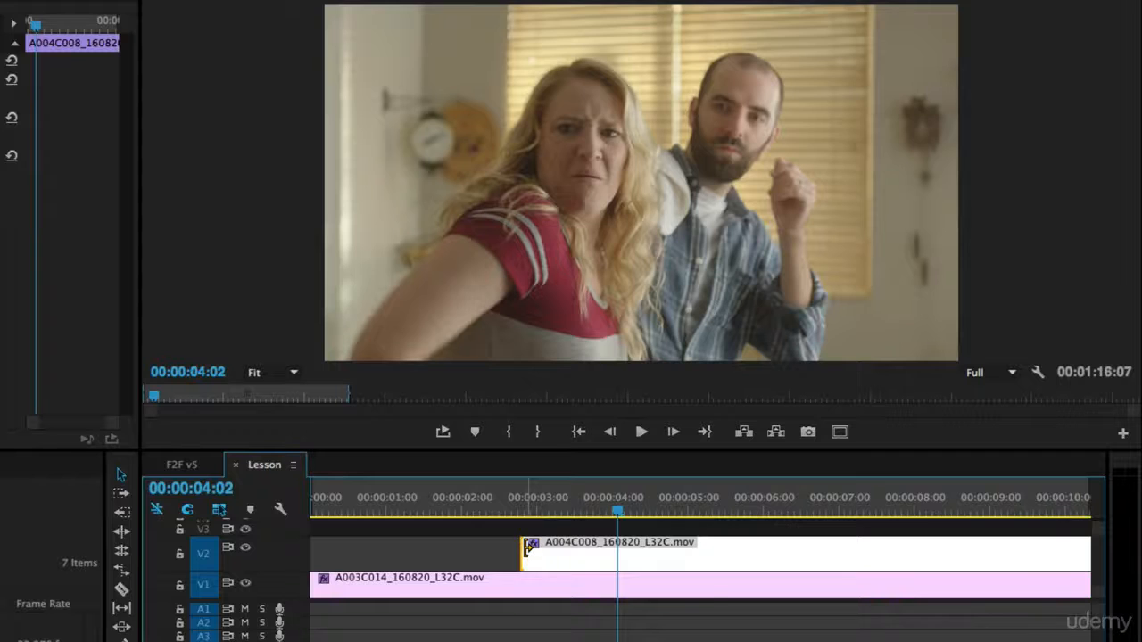
- Adjust the V2 clip's start slightly to near 00:00:02:19 and replay the overlap
drag(526, 549, 521, 548)
click(477, 500)
key(space)
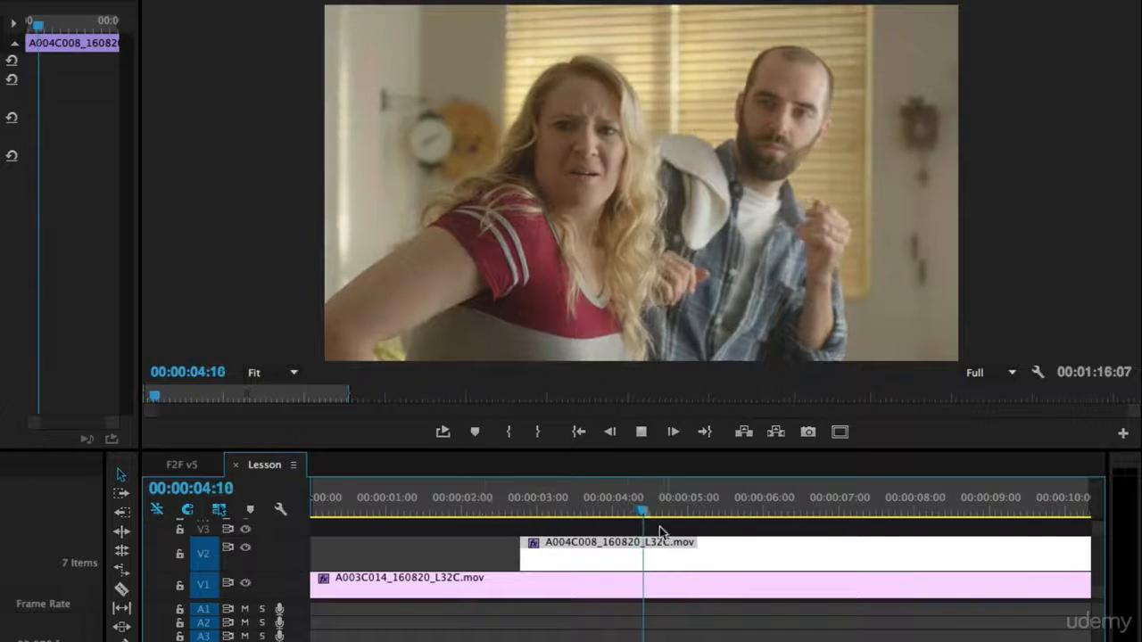
drag(589, 514, 512, 513)
key(space)
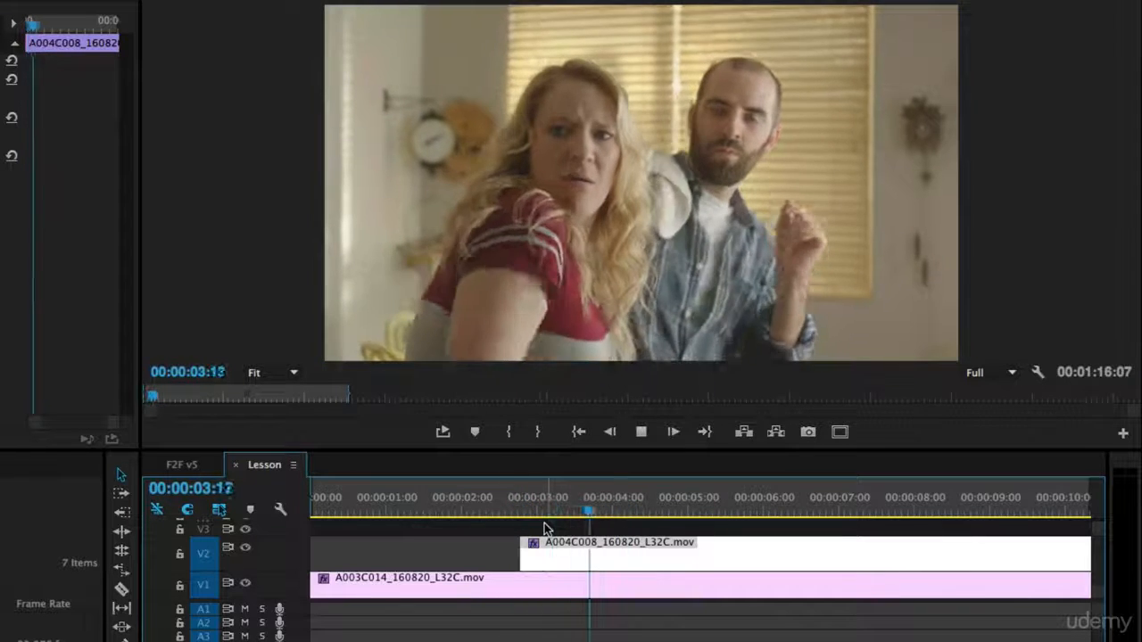
- Razor the V2 clip at 00:00:04:06 and delete the piece after the cut
key(space)
key(c)
click(633, 554)
key(v)
click(658, 554)
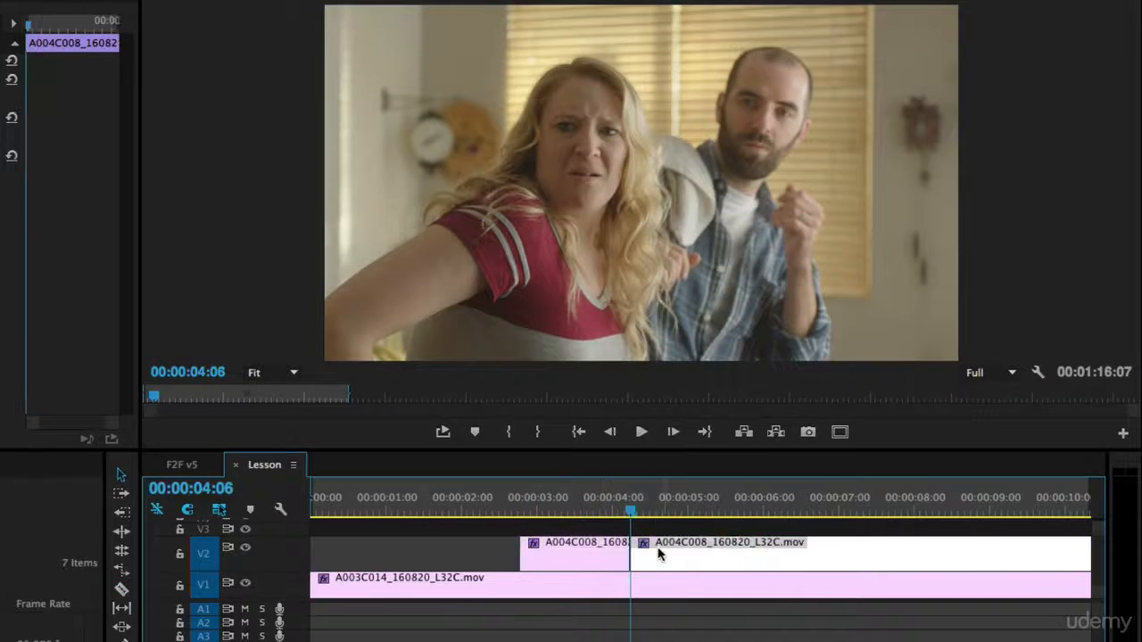
key(Delete)
- Replay the shortened overlay and scrub between 4:07 and 4:23 for the next cut point
click(563, 506)
key(space)
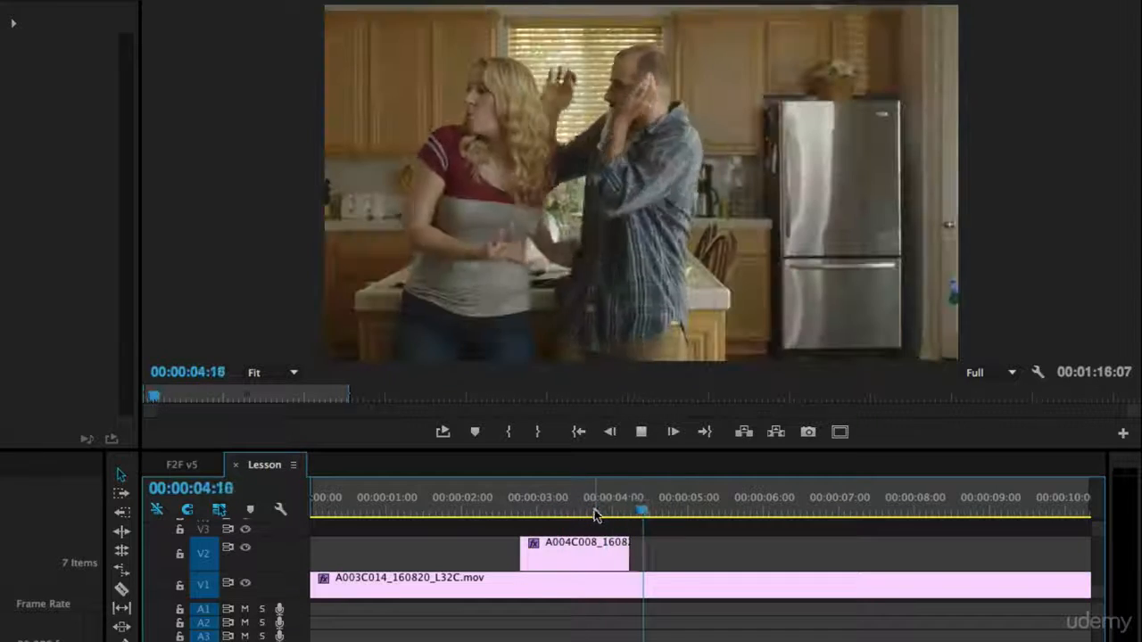
key(space)
click(676, 515)
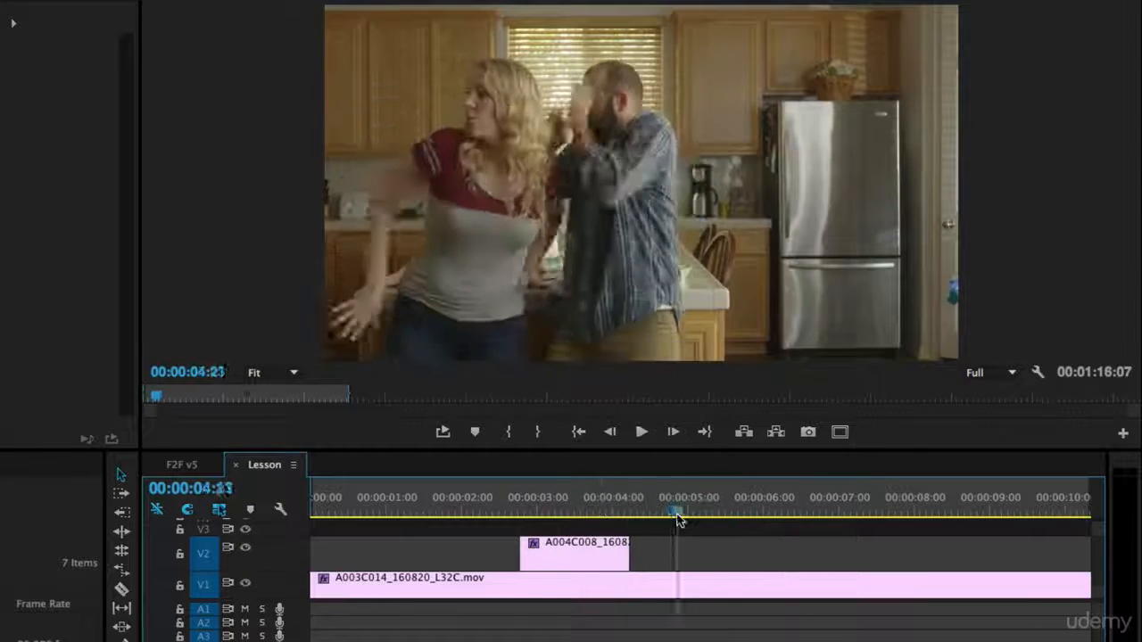
drag(678, 520, 714, 522)
- Split the V1 clip at 5:07, slide its later part 1:01 earlier, and play the edit
key(c)
click(710, 587)
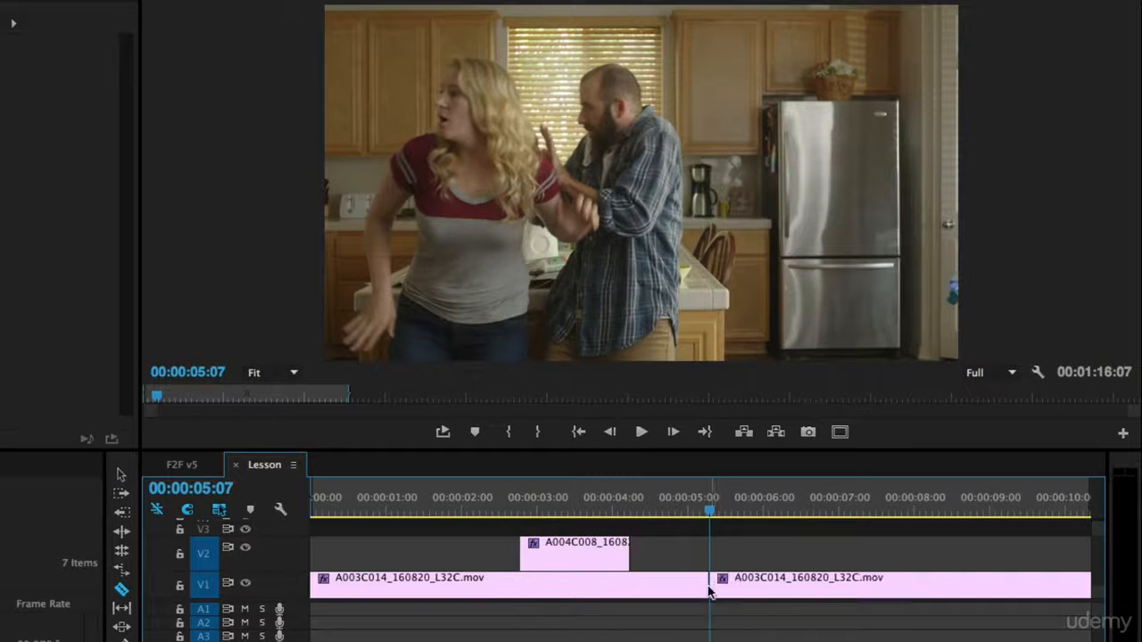
drag(828, 590, 749, 598)
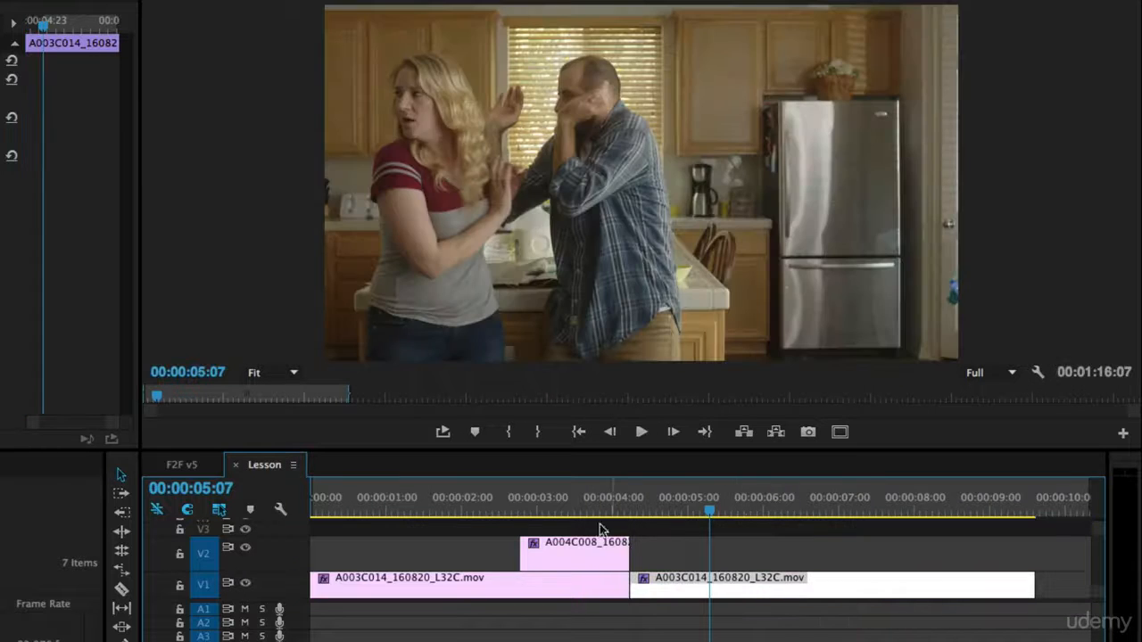
click(522, 503)
key(space)
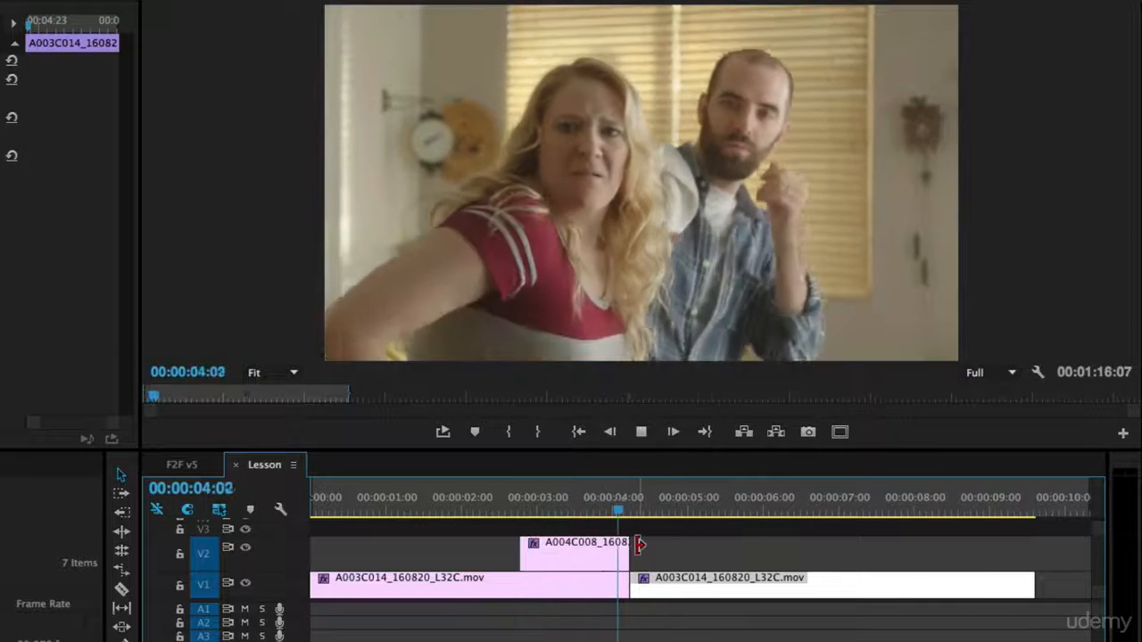
- Trim 8 frames from the V2 overlay's end, meet it with V1's later piece, then show F2F v5
click(552, 506)
drag(625, 548, 597, 548)
mouse_move(680, 583)
mouse_down()
mouse_move(652, 580)
mouse_move(660, 586)
mouse_up()
click(464, 501)
key(space)
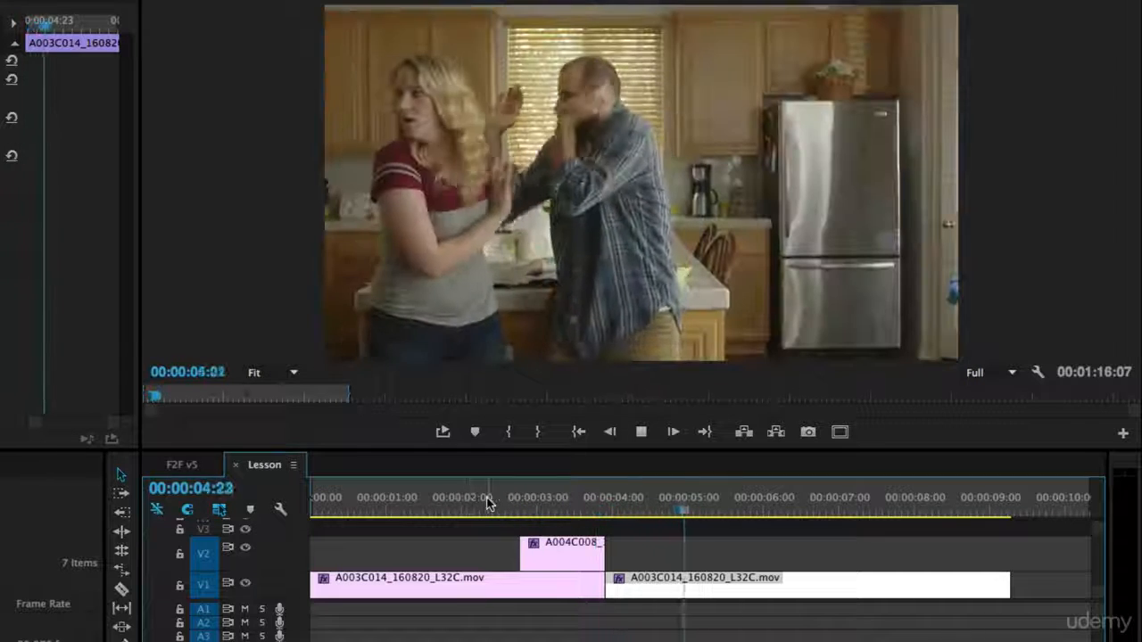
key(space)
click(176, 464)
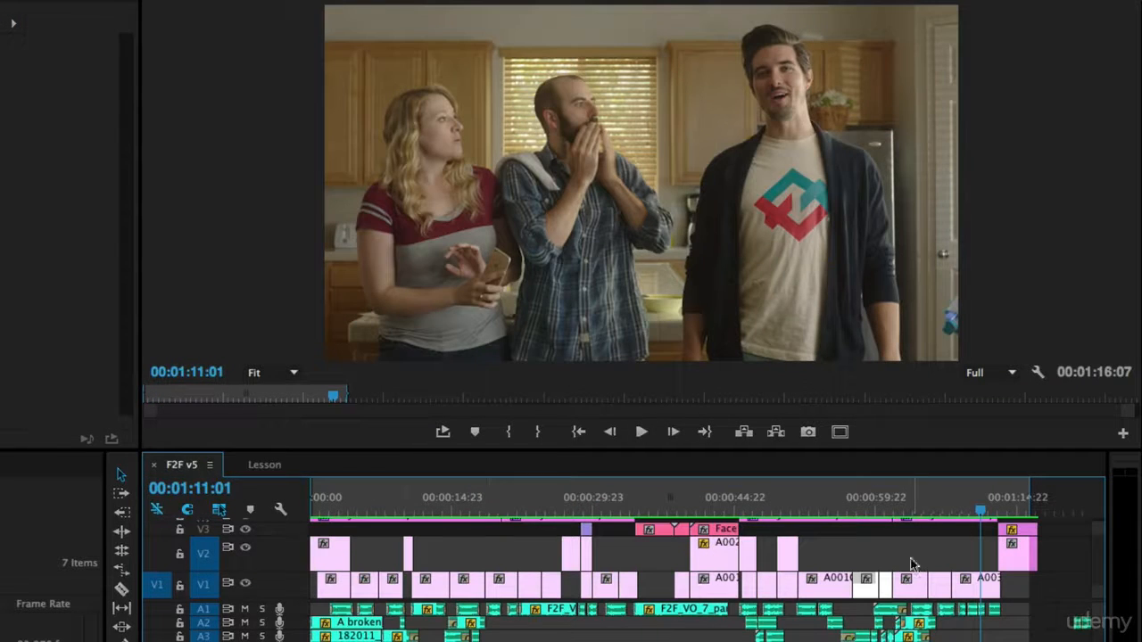
drag(858, 508, 814, 508)
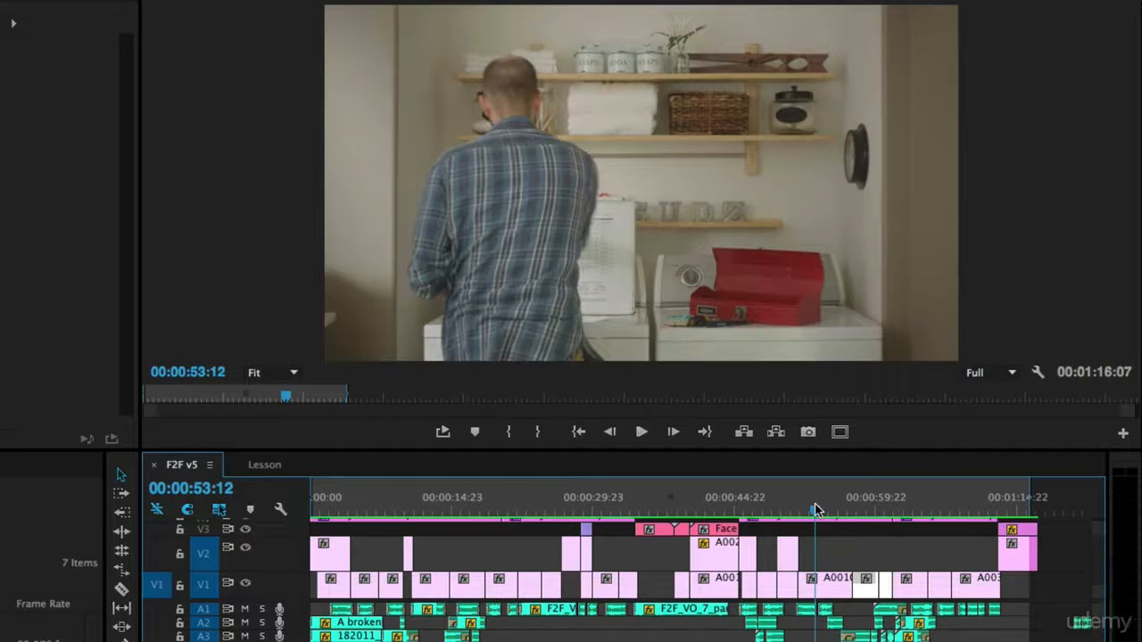
key(space)
key(XF86AudioRaiseVolume)
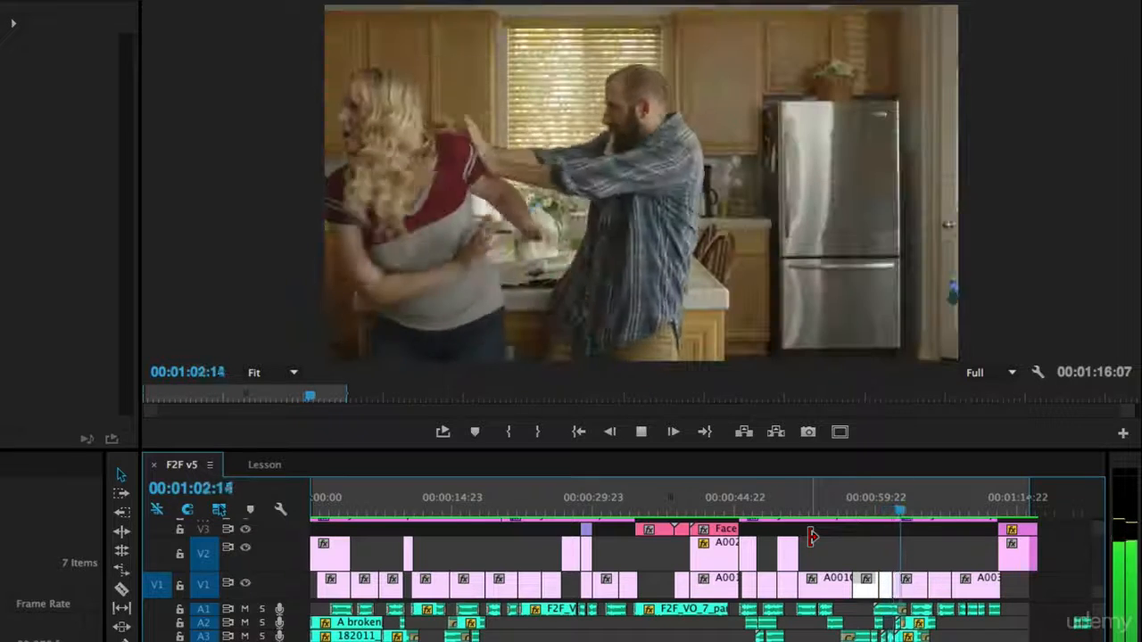
key(space)
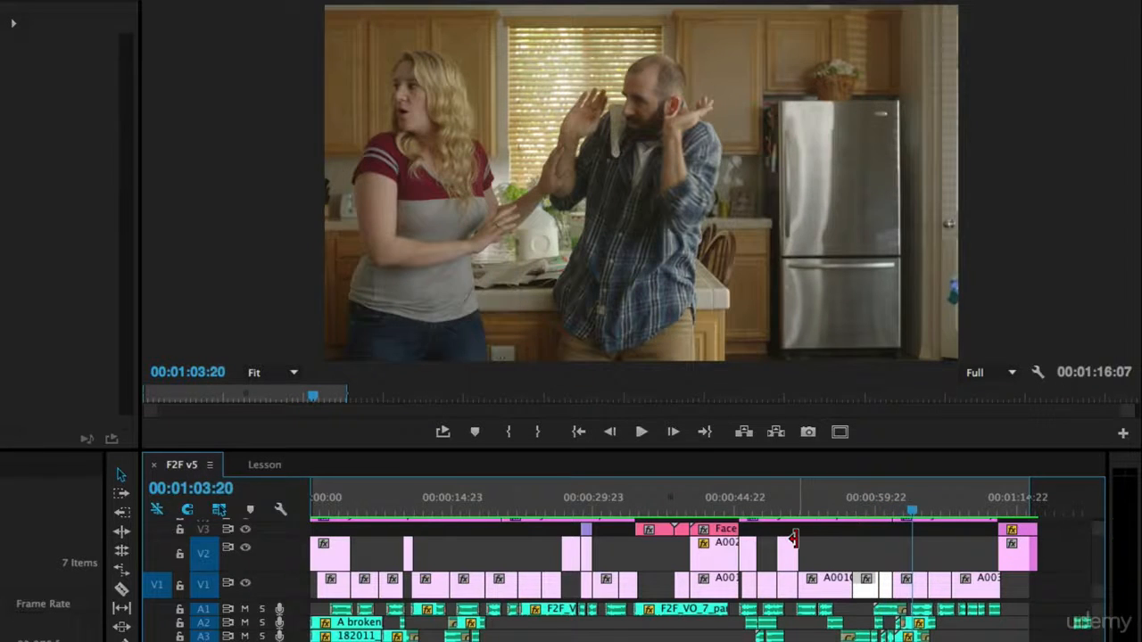
click(877, 506)
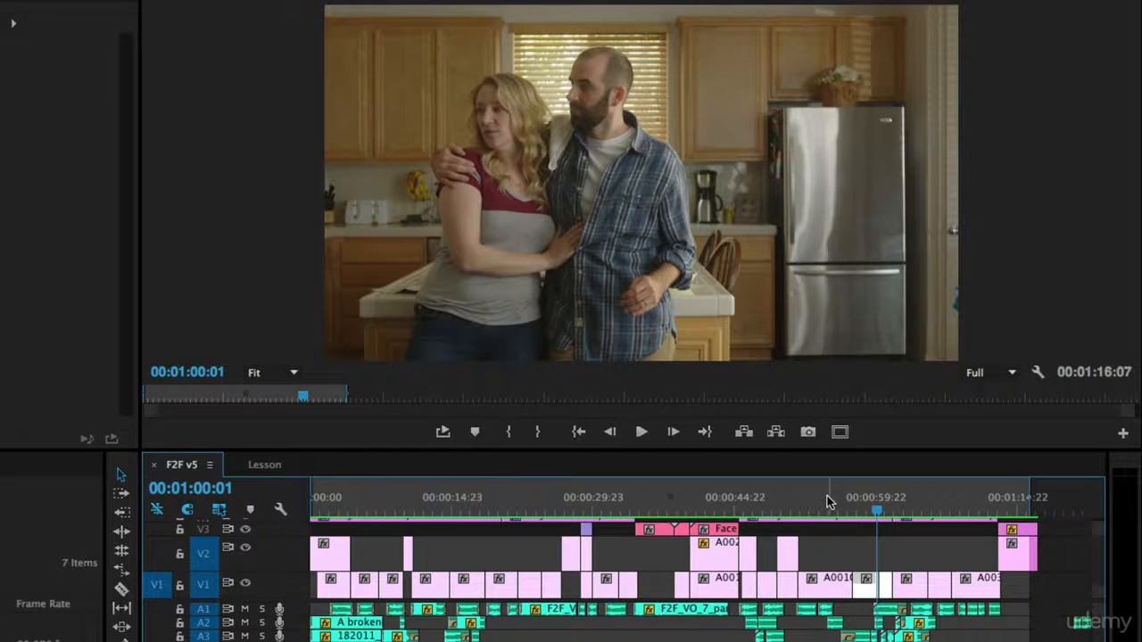
click(277, 457)
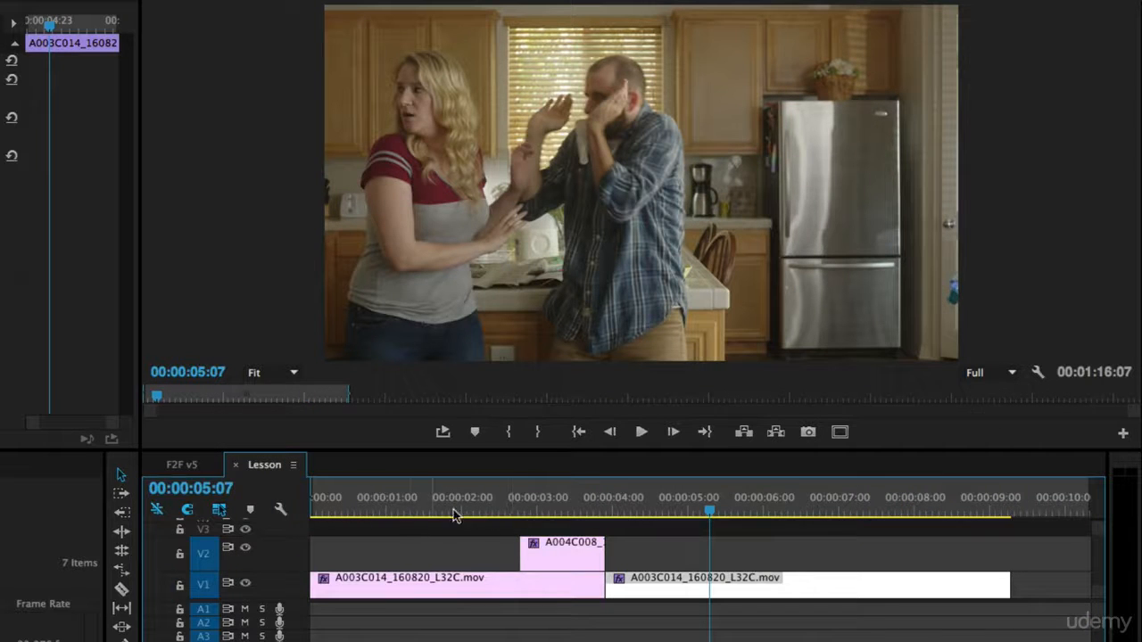
click(183, 464)
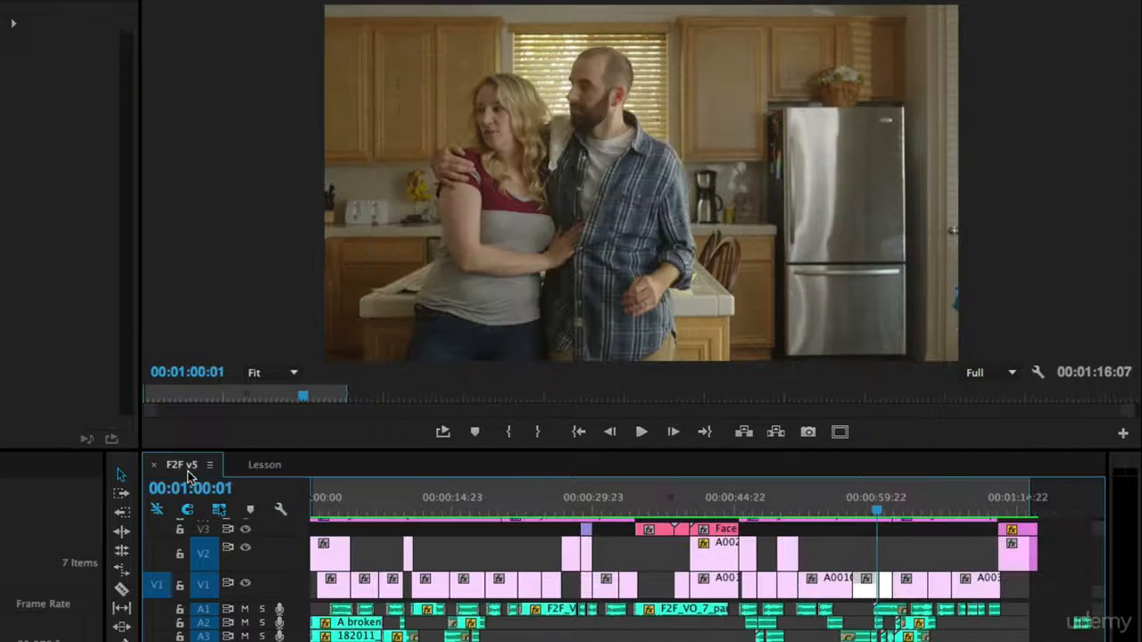